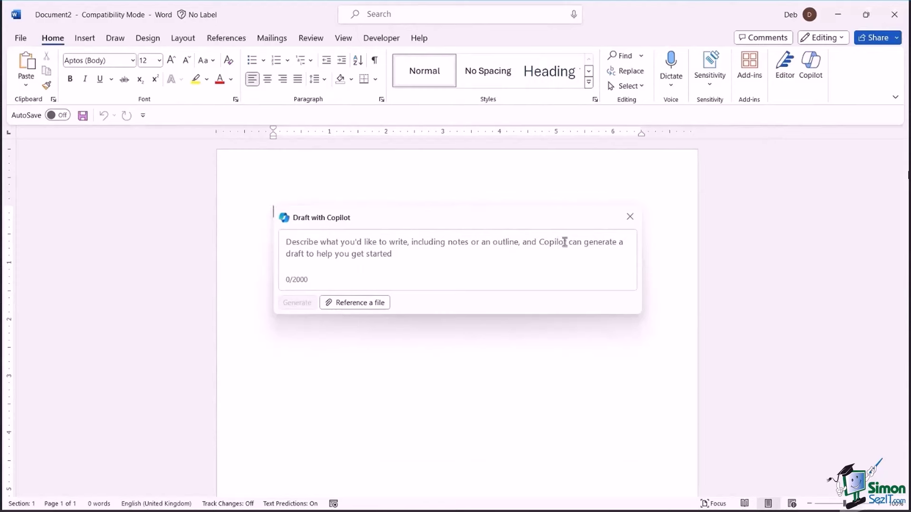
Reopen the Copilot draft prompt and enter "Draft a document that explains the benefits of Microsoft Teams for collaboration.".
click(631, 217)
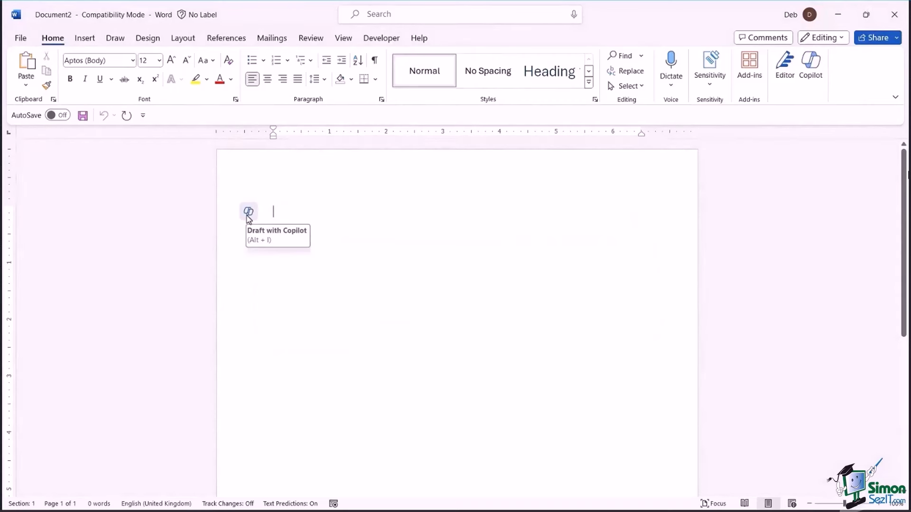
click(248, 214)
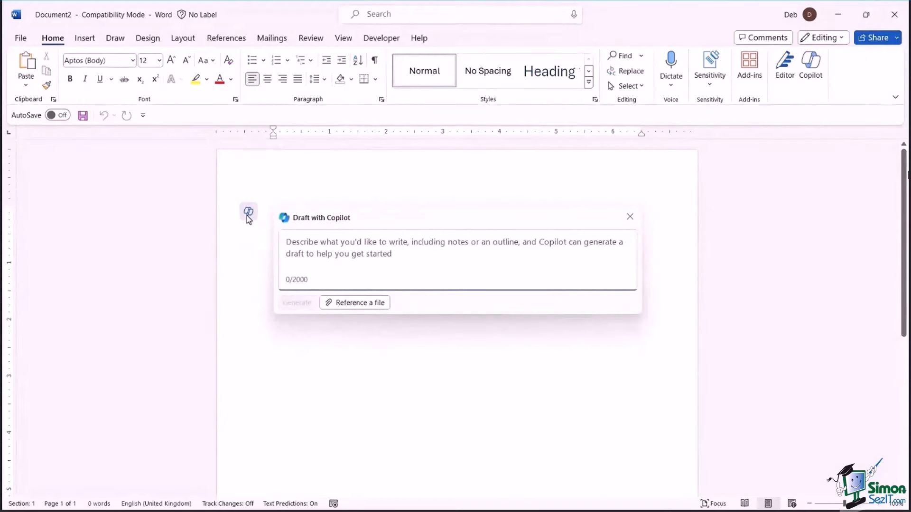
text(Draft)
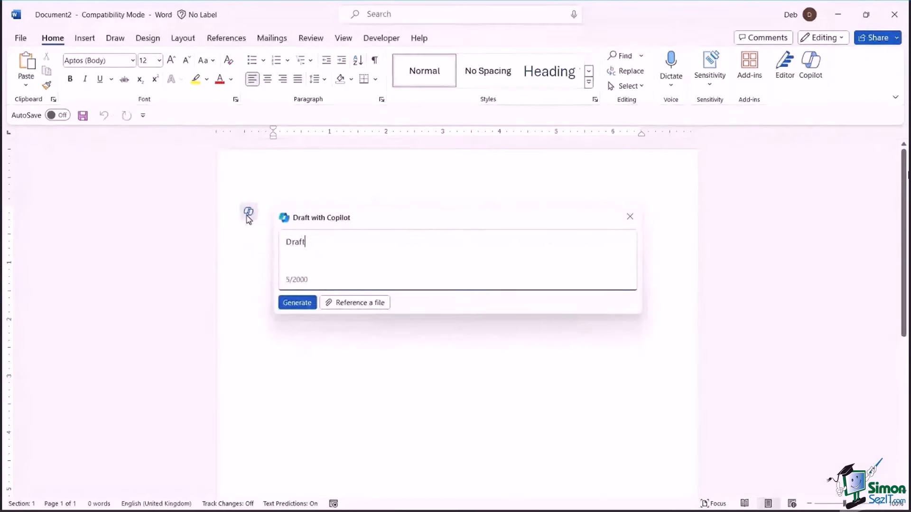
text( a documen)
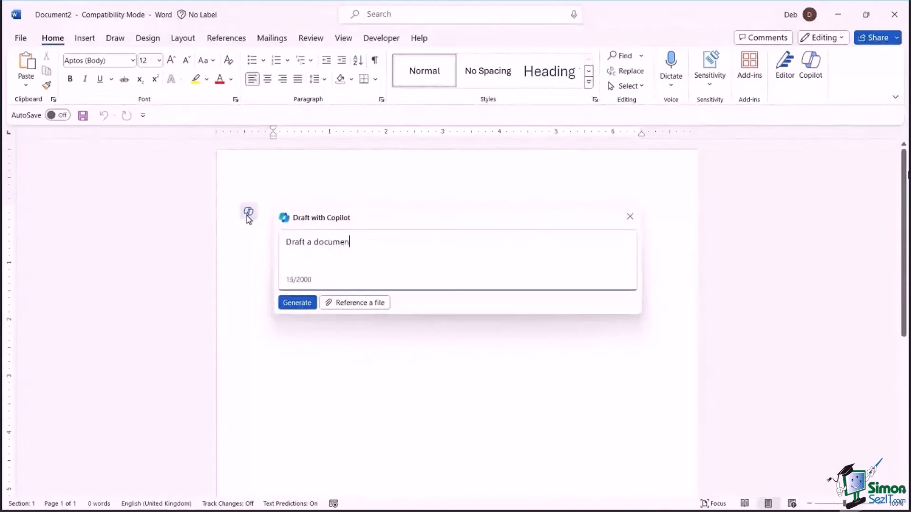
text(t that wxplains the bene)
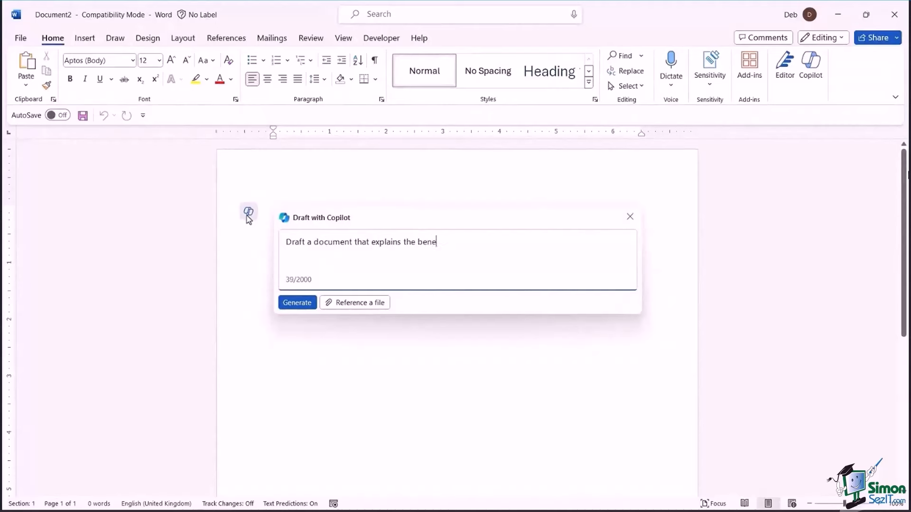
text(fits of Microsoft Teams for colla)
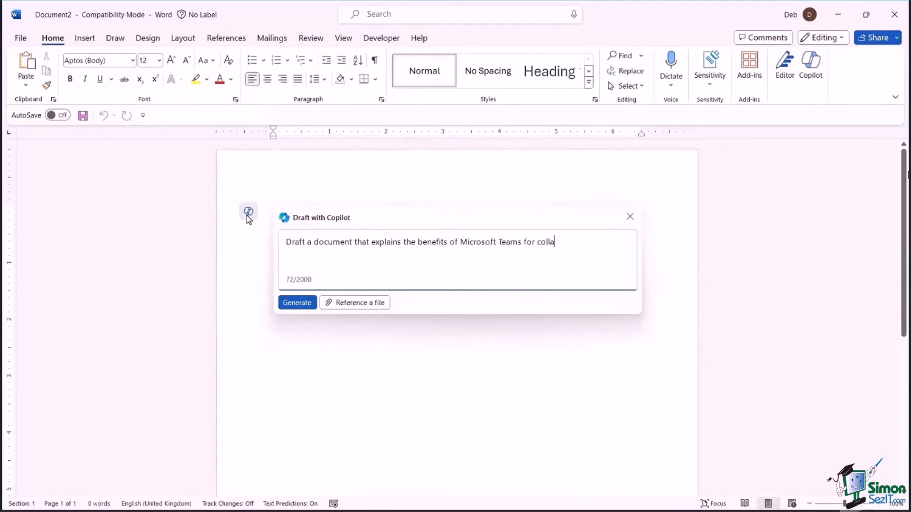
text(boration.)
click(356, 303)
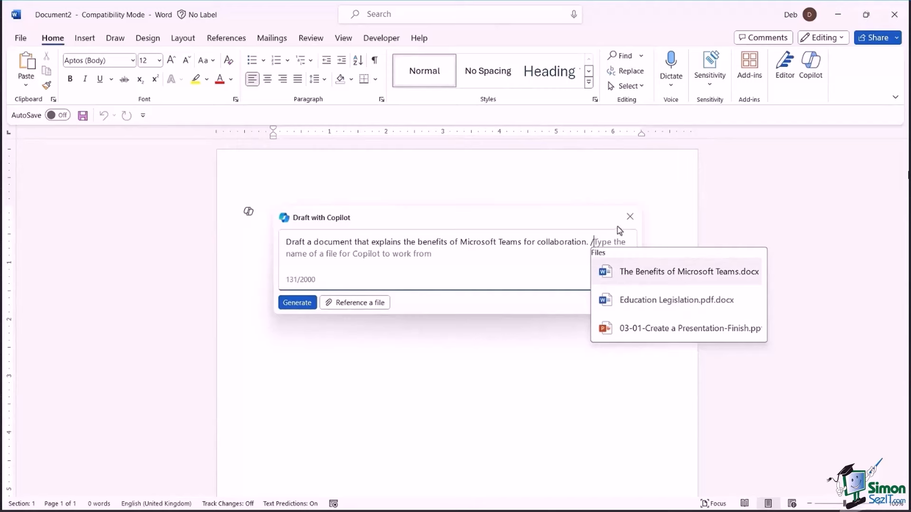
text(Appro)
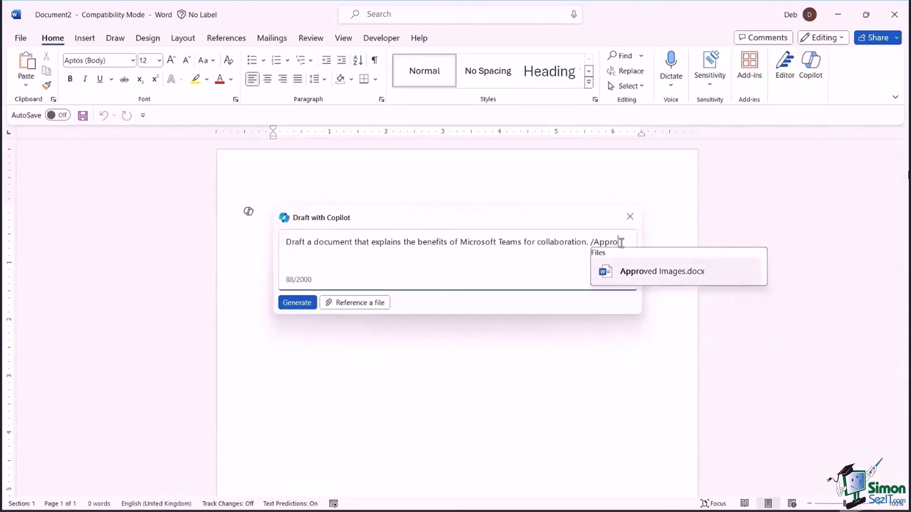
key(BackSpace)
key(BackSpace)
key(BackSpace)
key(BackSpace)
key(BackSpace)
key(BackSpace)
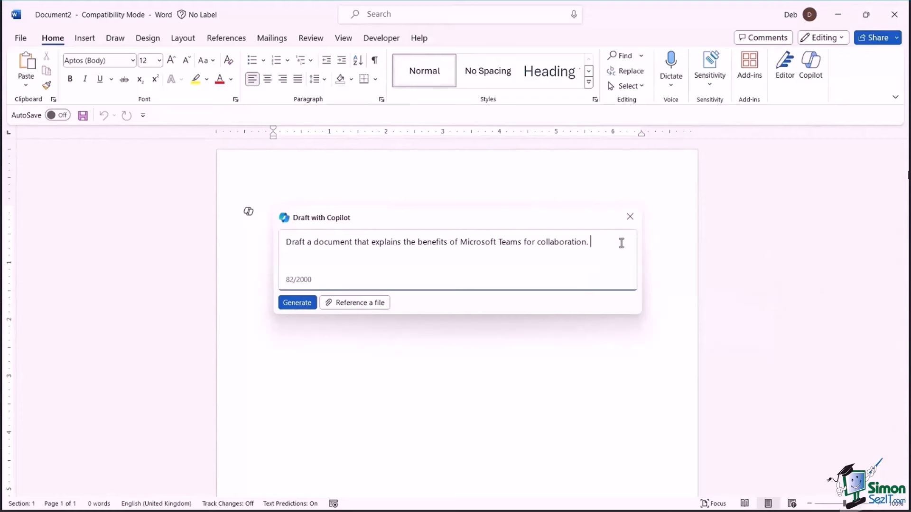
Generate the Copilot draft from the entered prompt and keep it in the document.
click(288, 302)
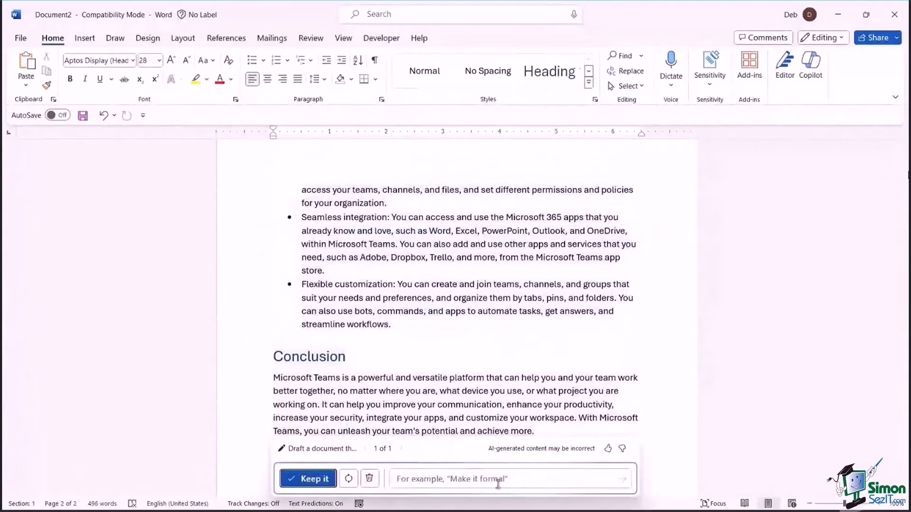
click(315, 480)
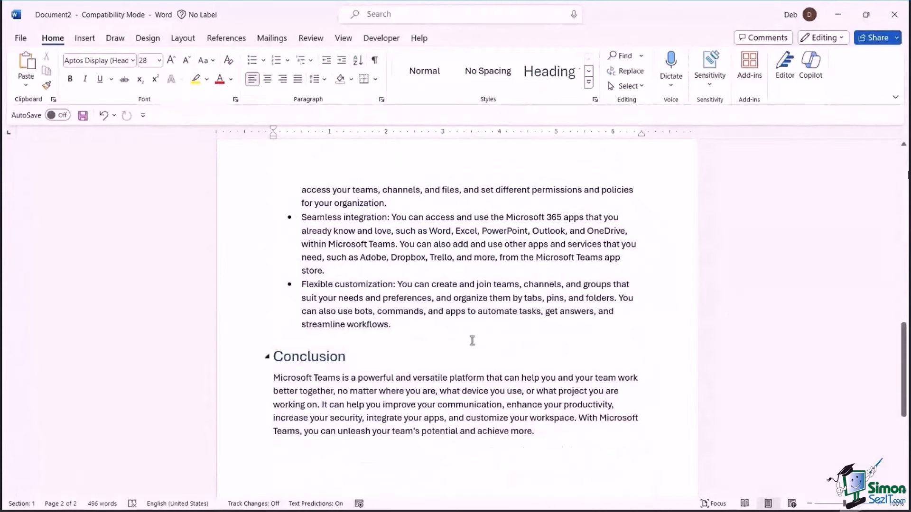
Have Copilot visualize the whole bulleted list under Benefits of Microsoft Teams as a table, and keep the generated table.
scroll(472, 340, up, 5)
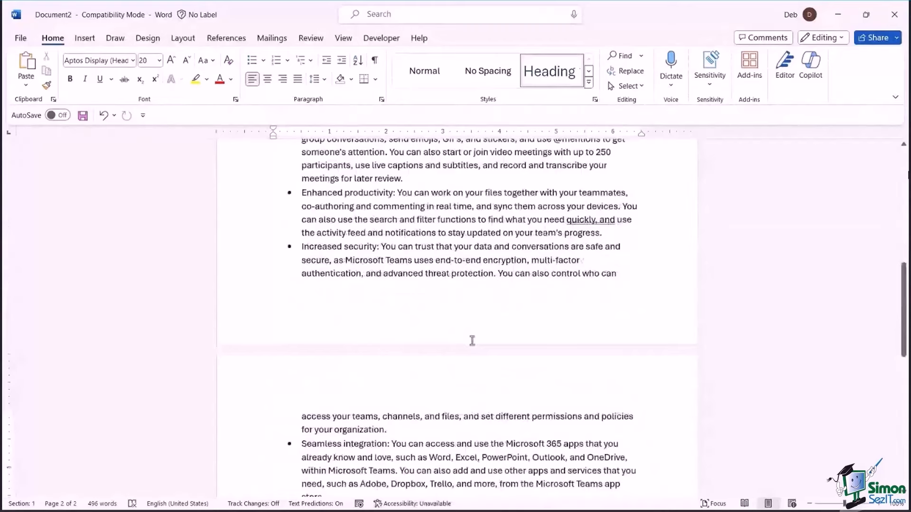
scroll(472, 340, up, 4)
scroll(472, 341, down, 2)
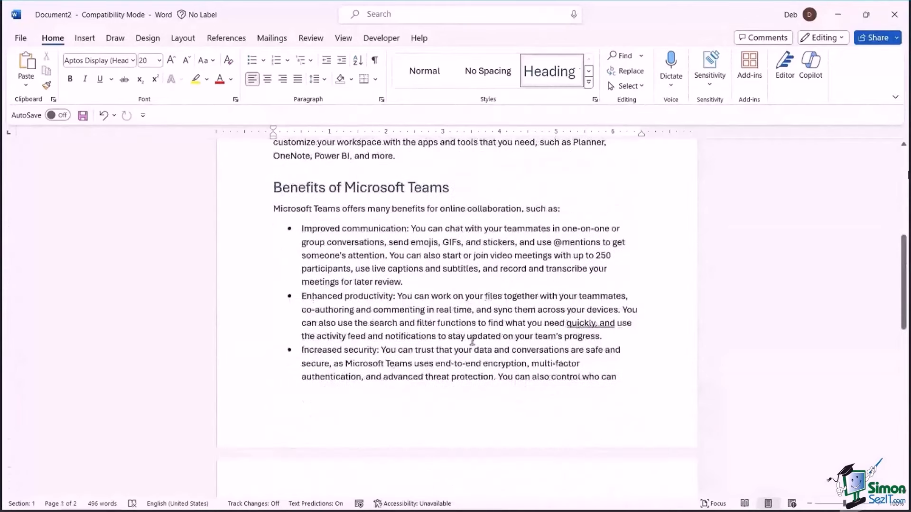
scroll(472, 340, down, 1)
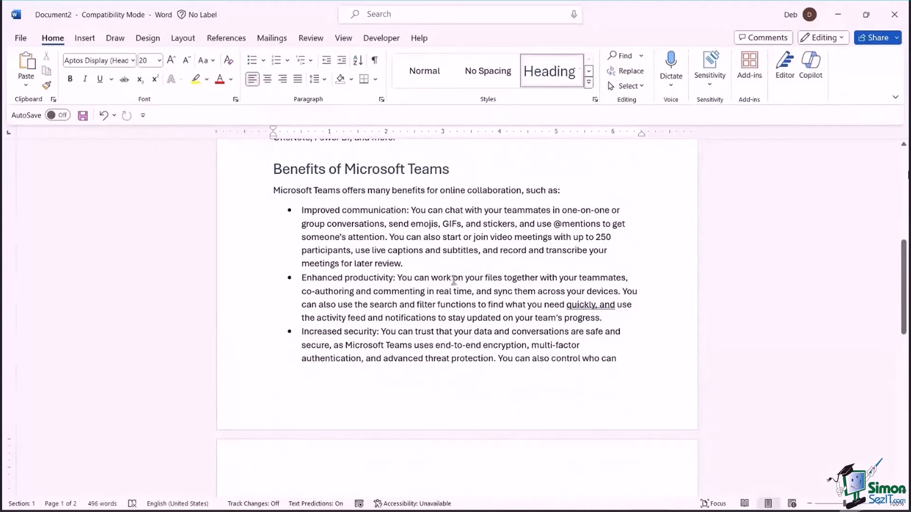
click(348, 227)
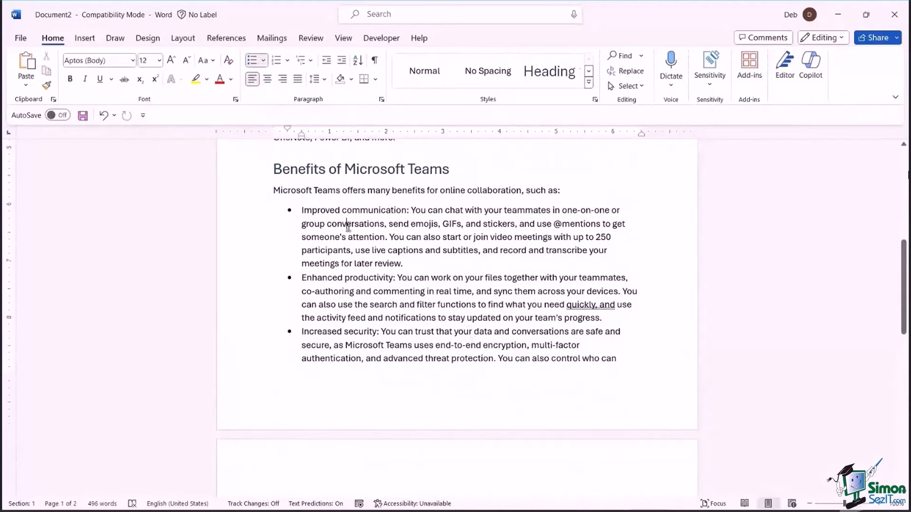
scroll(348, 227, down, 2)
scroll(348, 226, up, 3)
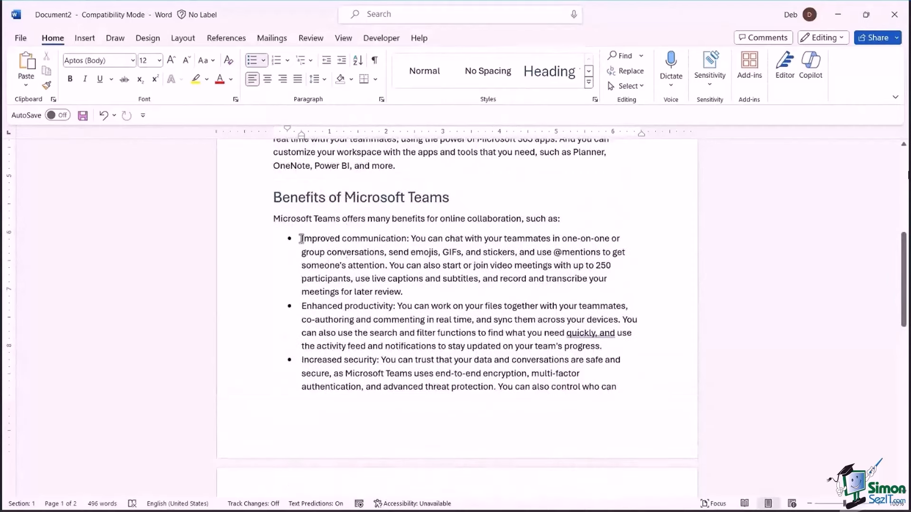
drag(307, 240, 527, 376)
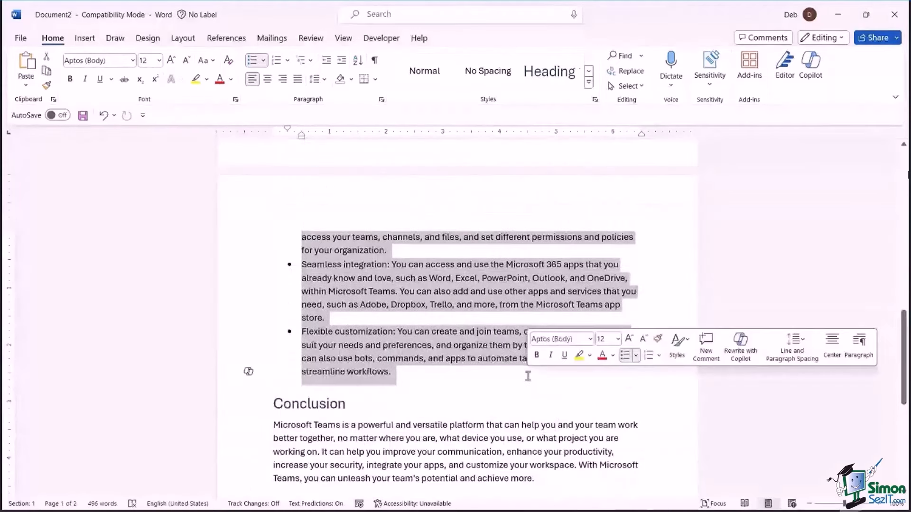
click(247, 371)
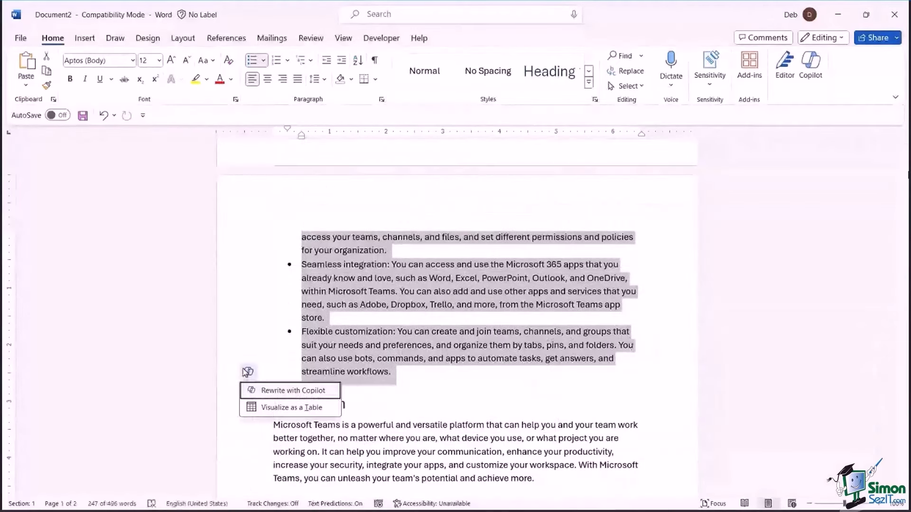
click(272, 408)
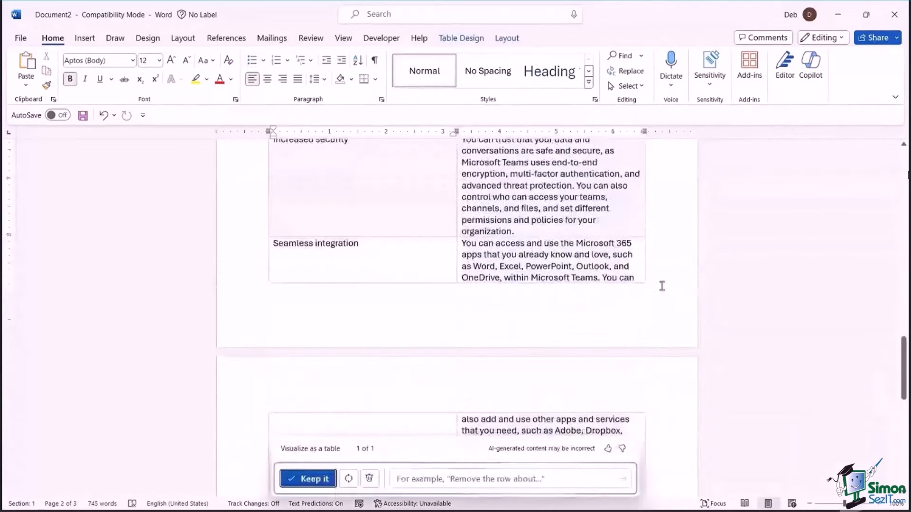
scroll(661, 286, up, 4)
scroll(661, 286, up, 2)
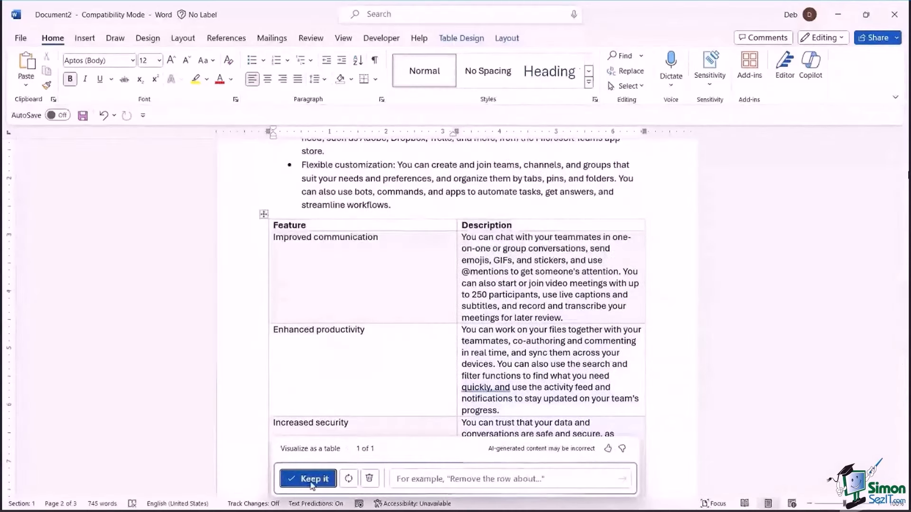
click(311, 480)
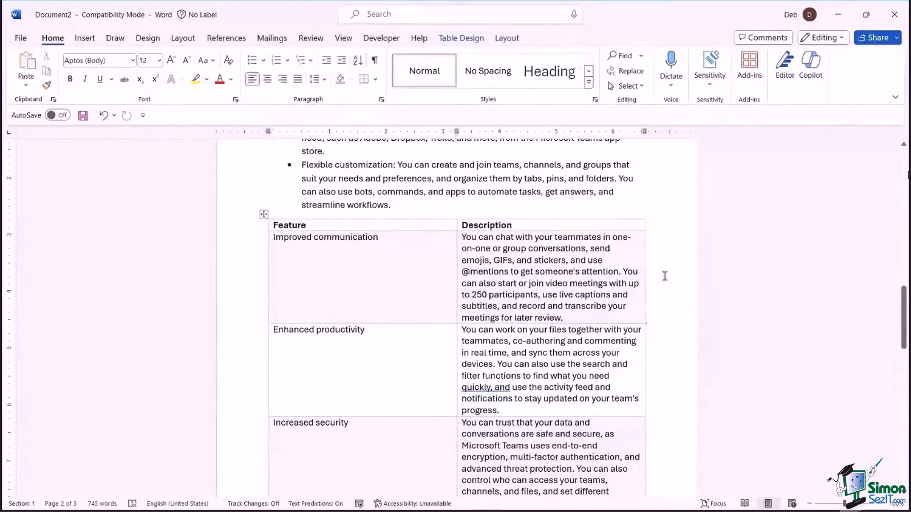
scroll(664, 276, up, 1)
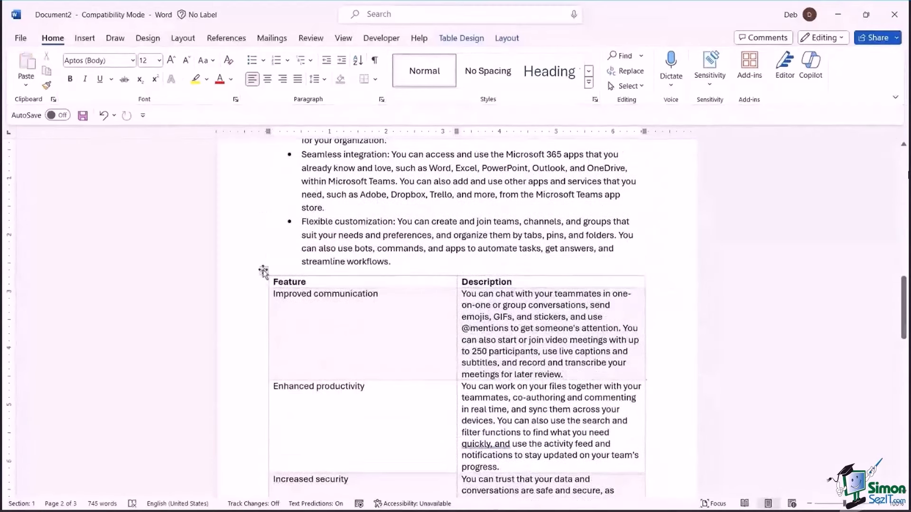
click(263, 271)
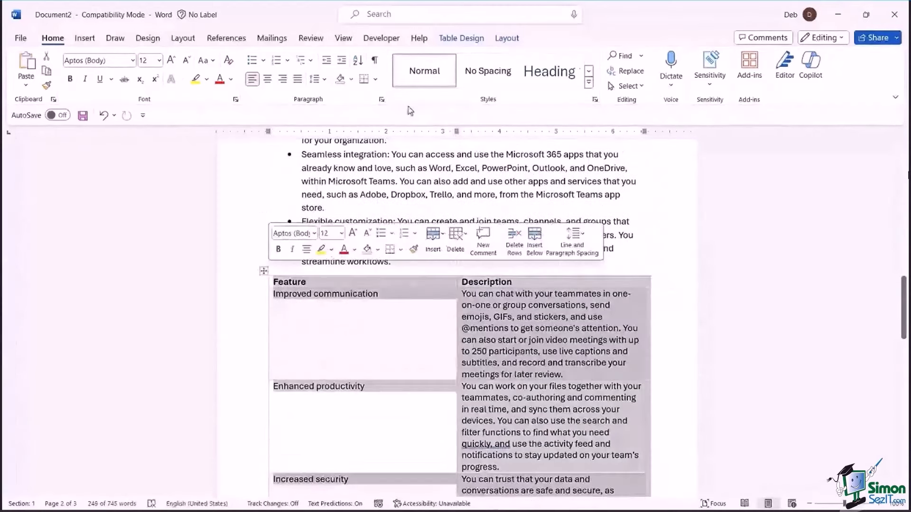
click(446, 39)
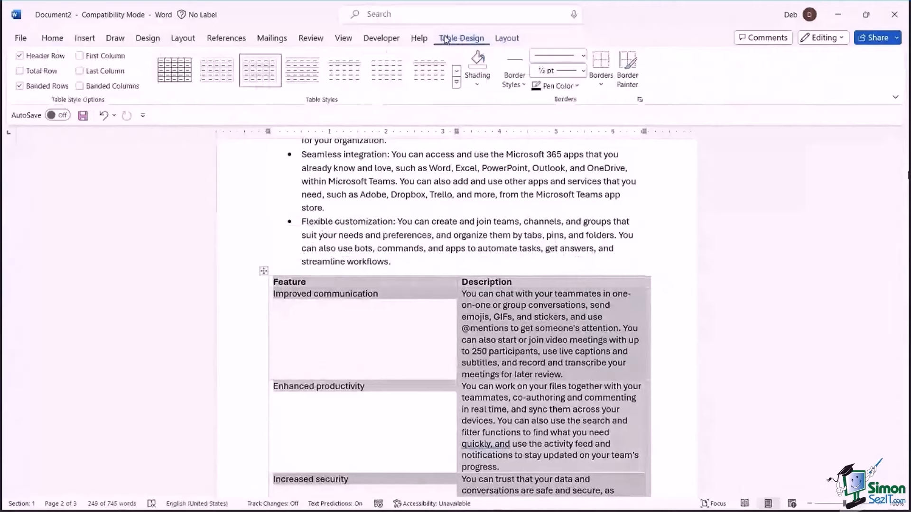
click(507, 40)
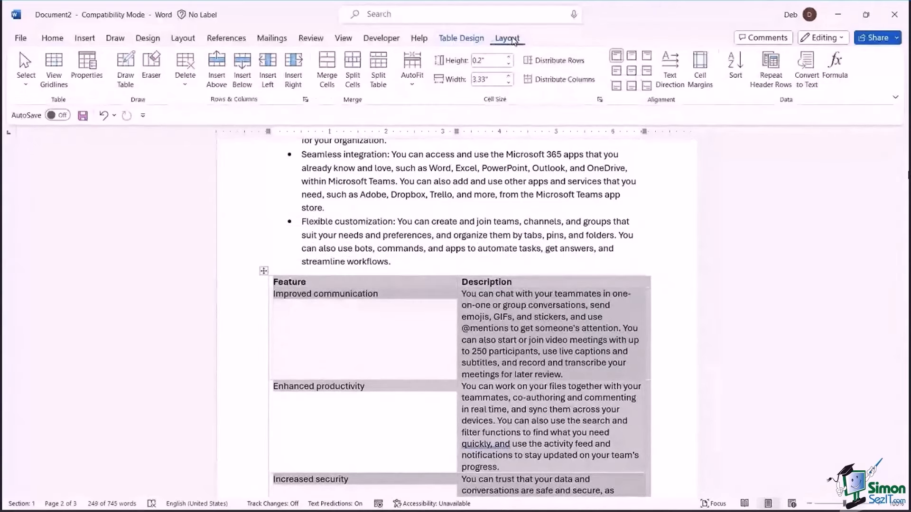
click(444, 234)
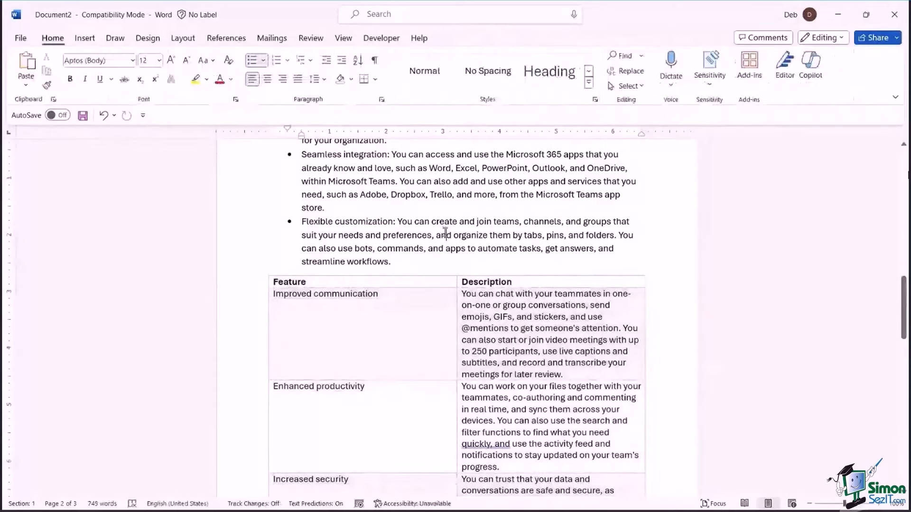
Delete the original bulleted benefits list above the table and remove the bullet from the leftover empty line.
scroll(445, 233, up, 2)
scroll(445, 232, up, 5)
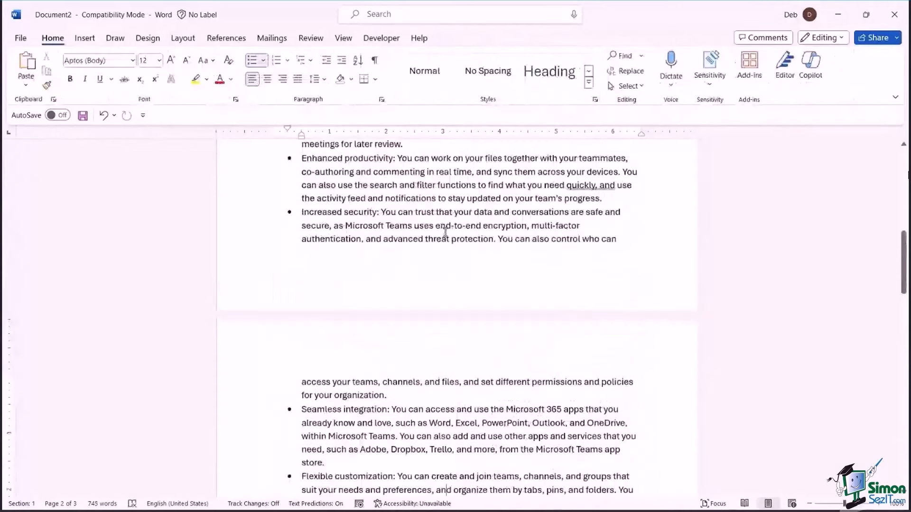
scroll(445, 232, up, 4)
drag(299, 231, 437, 401)
key(Delete)
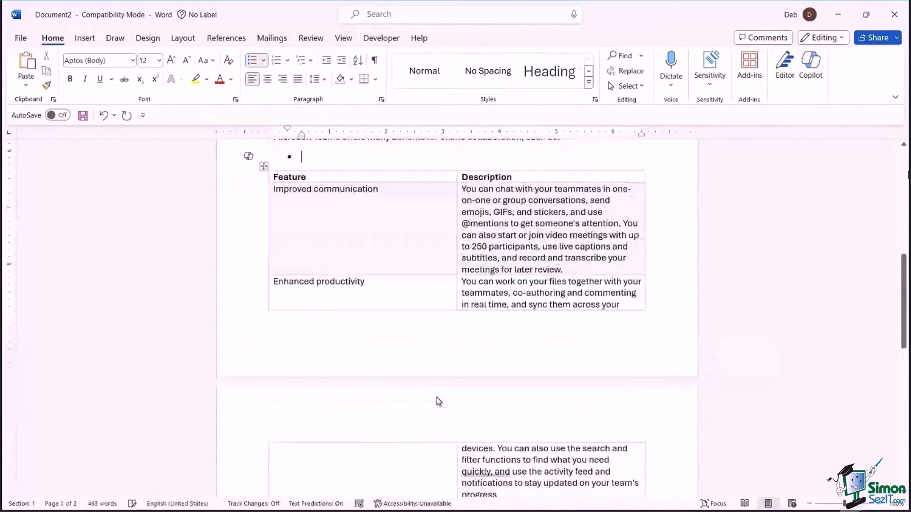
scroll(426, 332, up, 2)
key(Return)
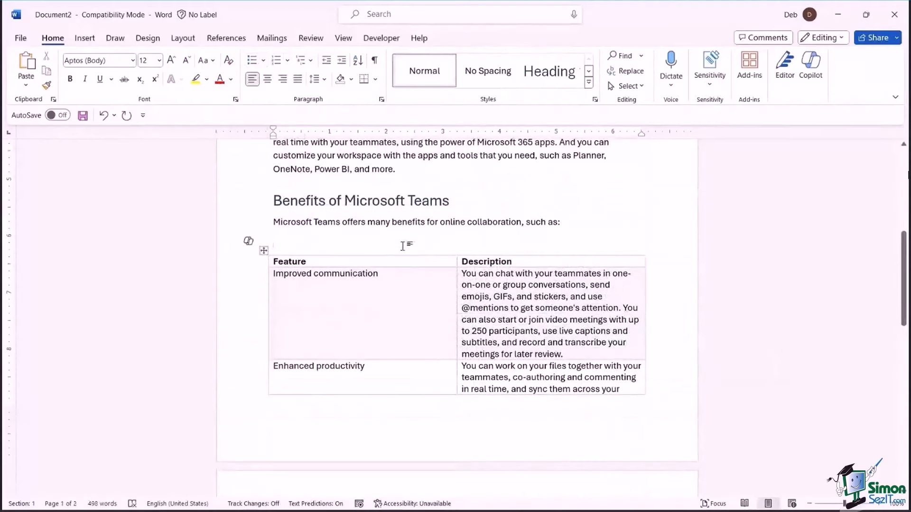
Have Copilot rewrite the first paragraph under Introduction and go through all three suggested versions.
scroll(403, 247, up, 2)
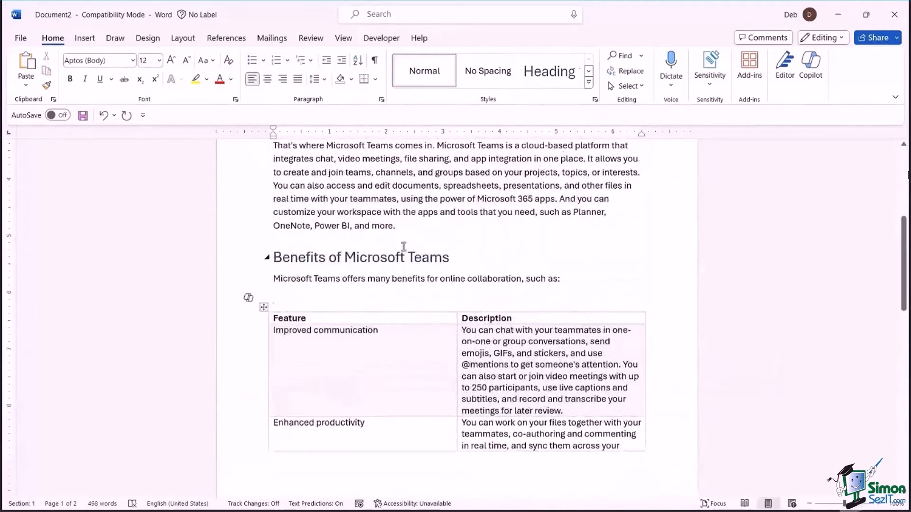
scroll(404, 247, up, 4)
scroll(404, 246, up, 1)
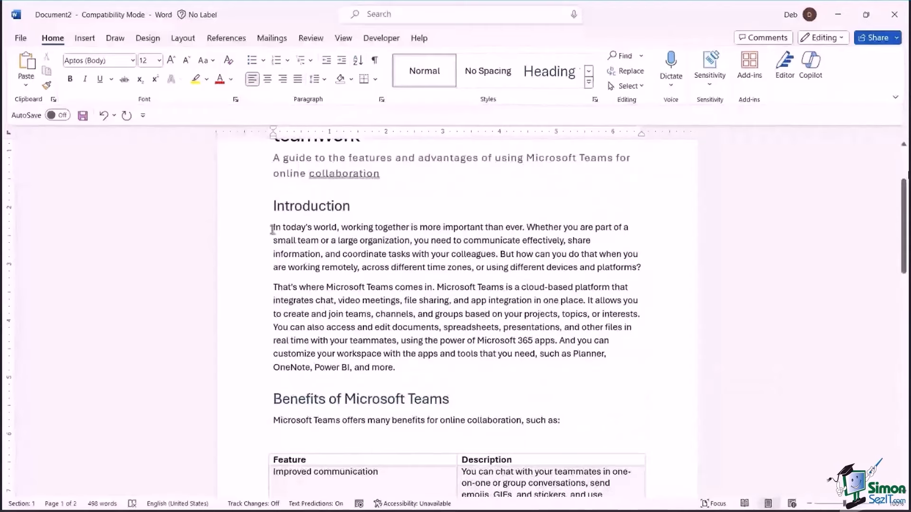
drag(273, 229, 640, 268)
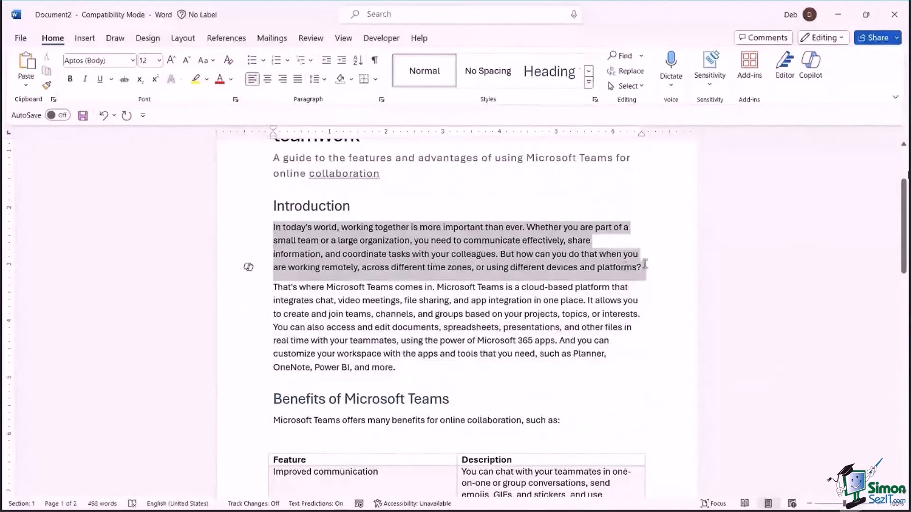
click(248, 267)
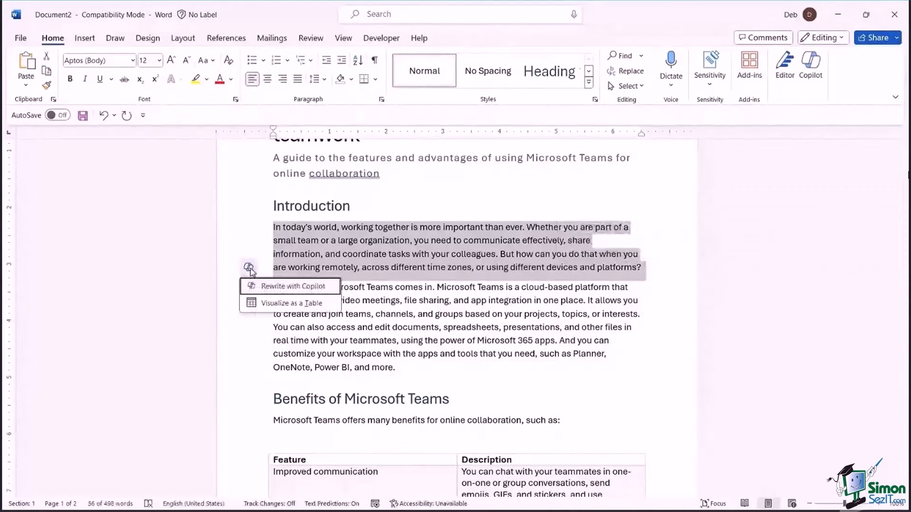
click(273, 289)
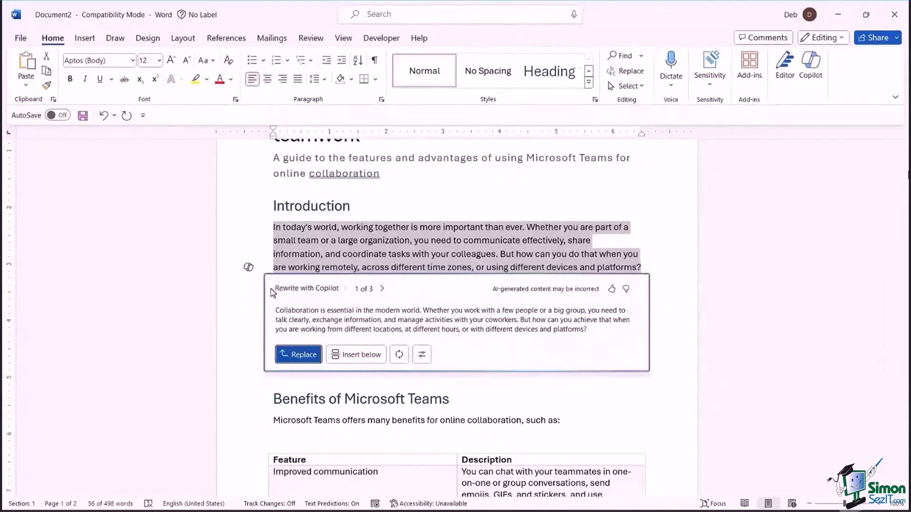
click(382, 289)
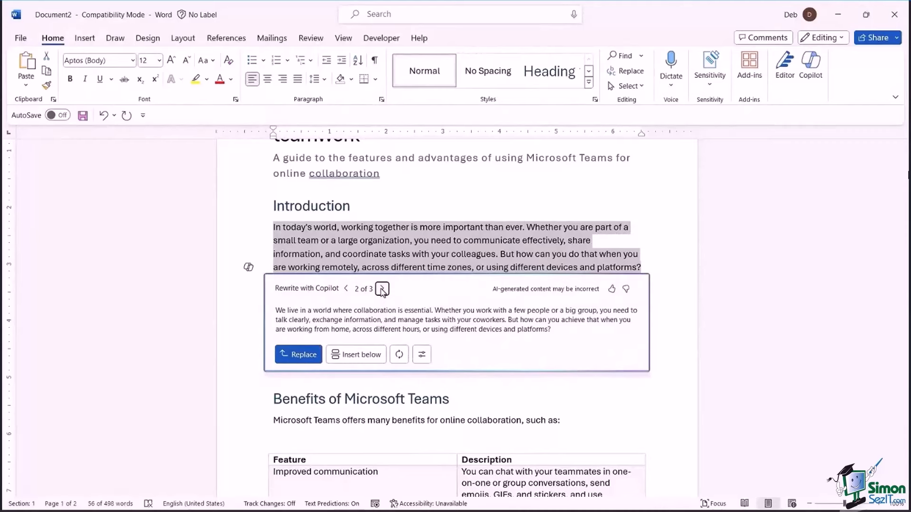
click(382, 289)
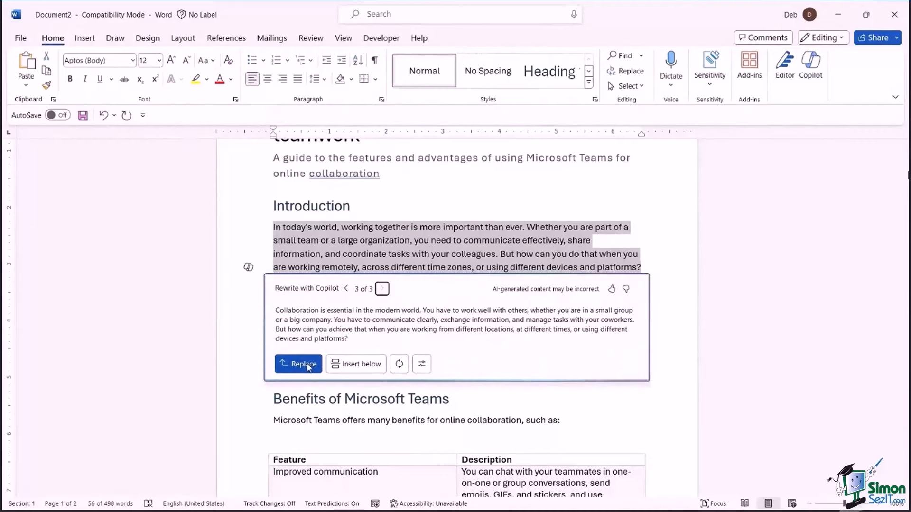
Regenerate the rewrite in a Casual tone and replace the introduction paragraph with the second suggested version.
click(421, 364)
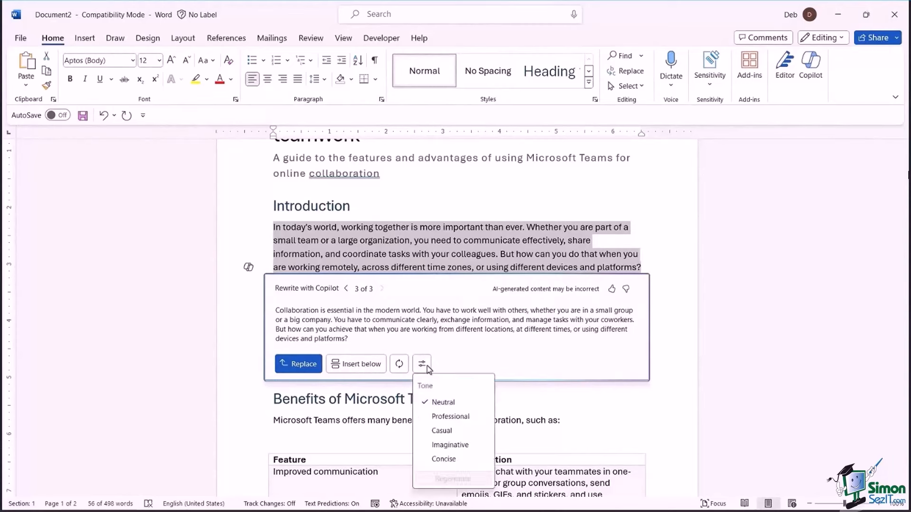
click(446, 432)
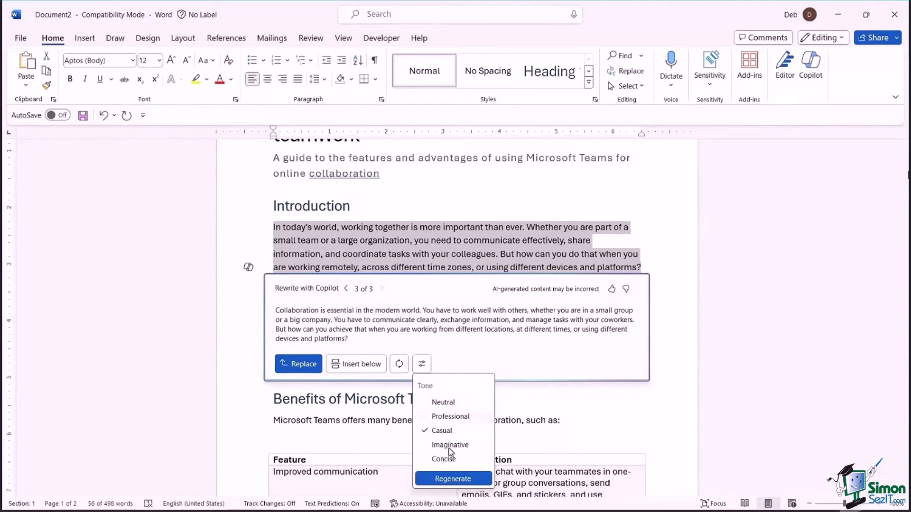
click(453, 479)
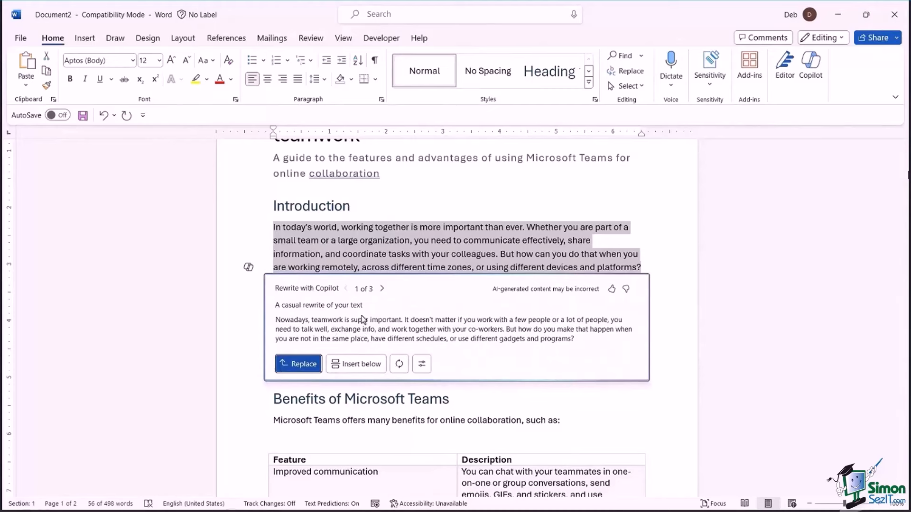
click(382, 289)
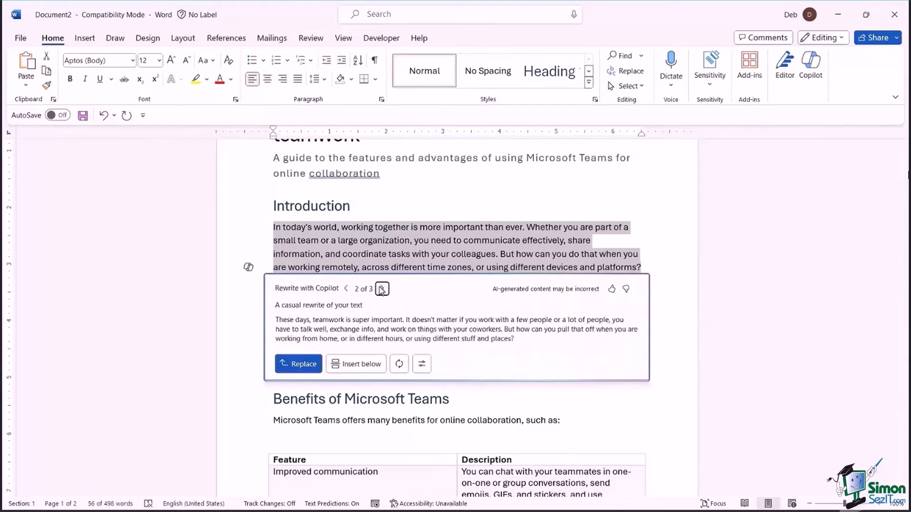
click(303, 365)
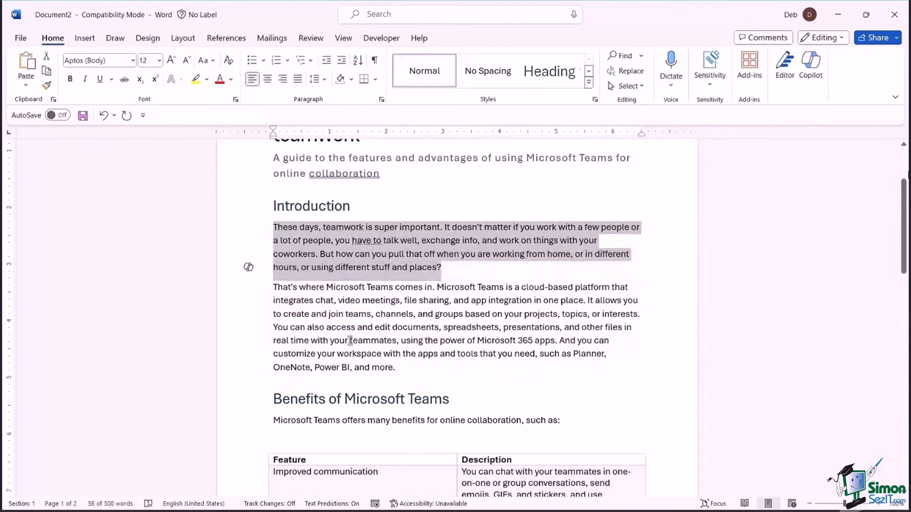
click(454, 266)
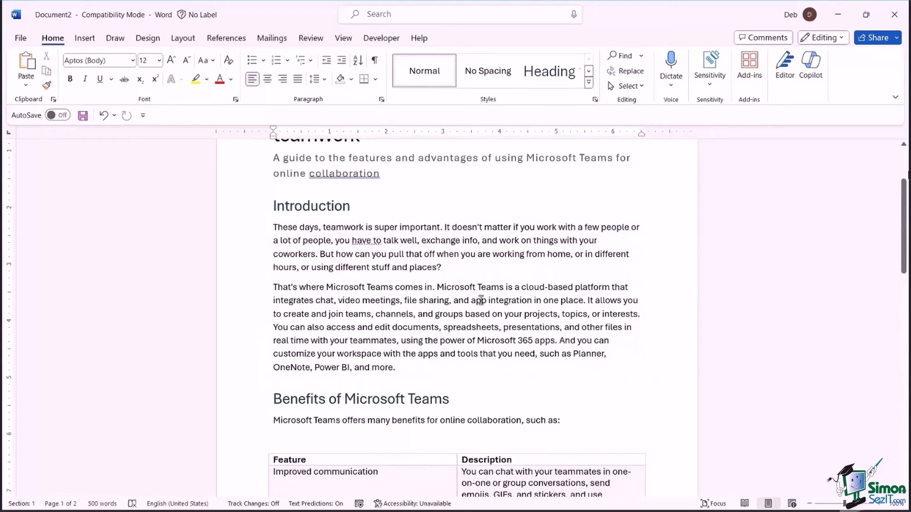
Have the Copilot chat summarize this document and read through the main ideas in its summary.
scroll(480, 299, up, 2)
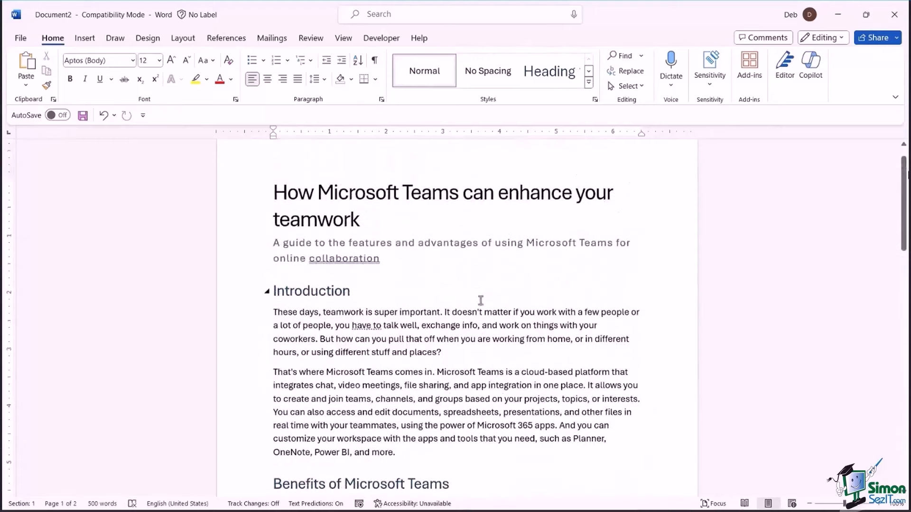
click(811, 70)
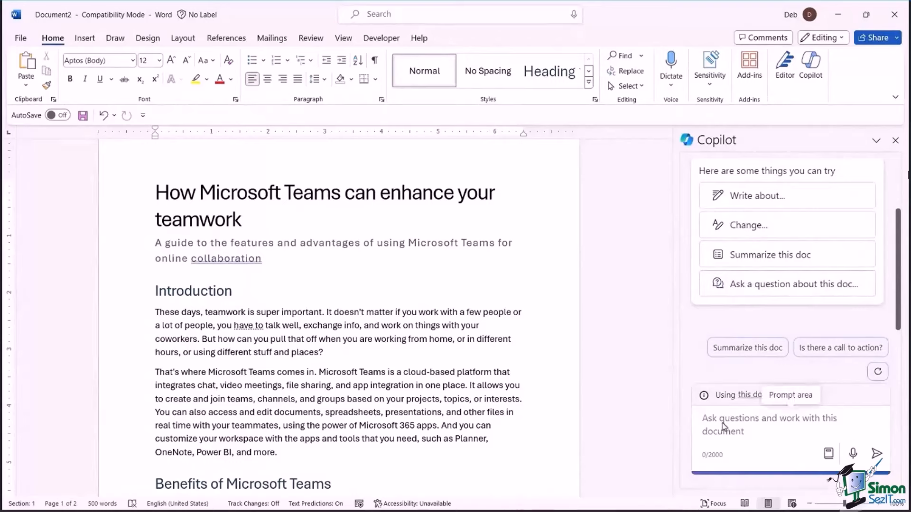
text(Summa)
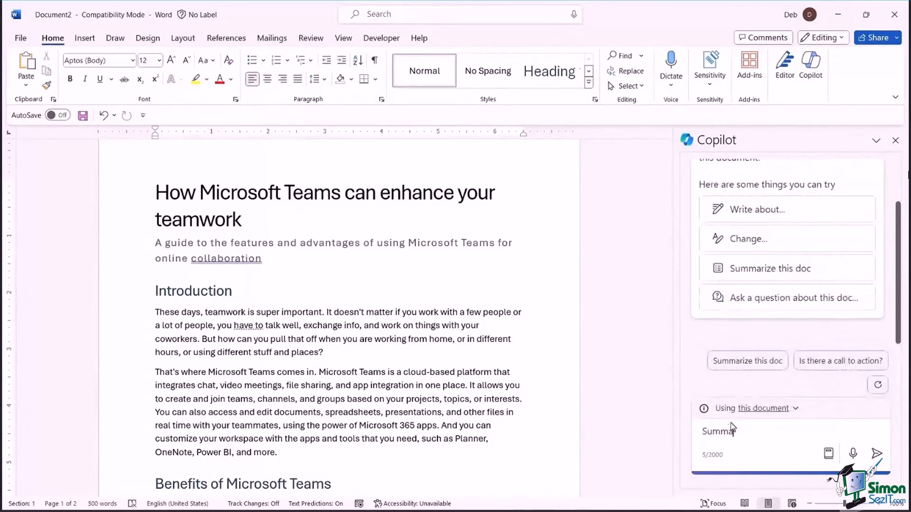
click(744, 361)
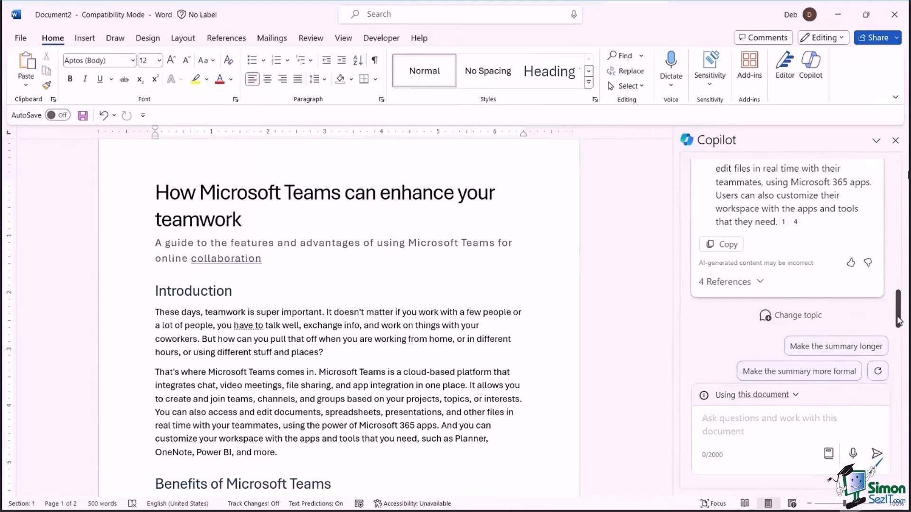
drag(898, 320, 899, 253)
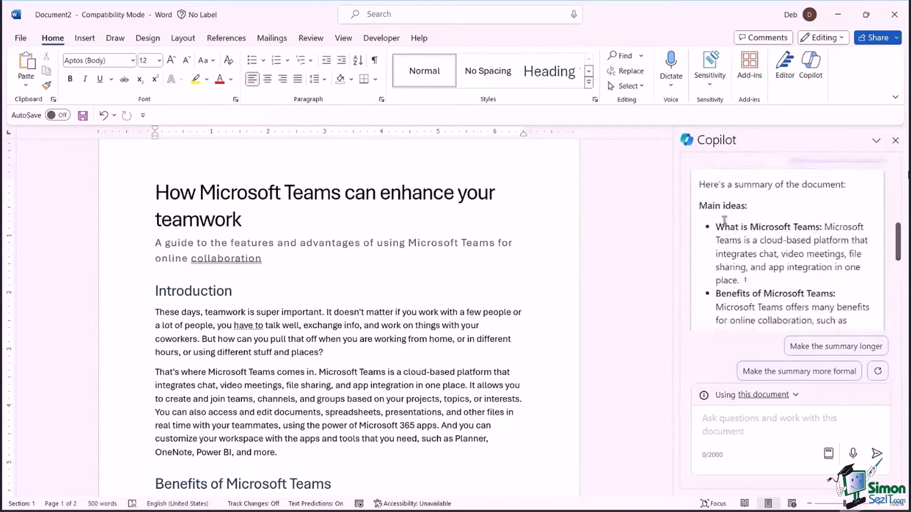
scroll(798, 223, down, 1)
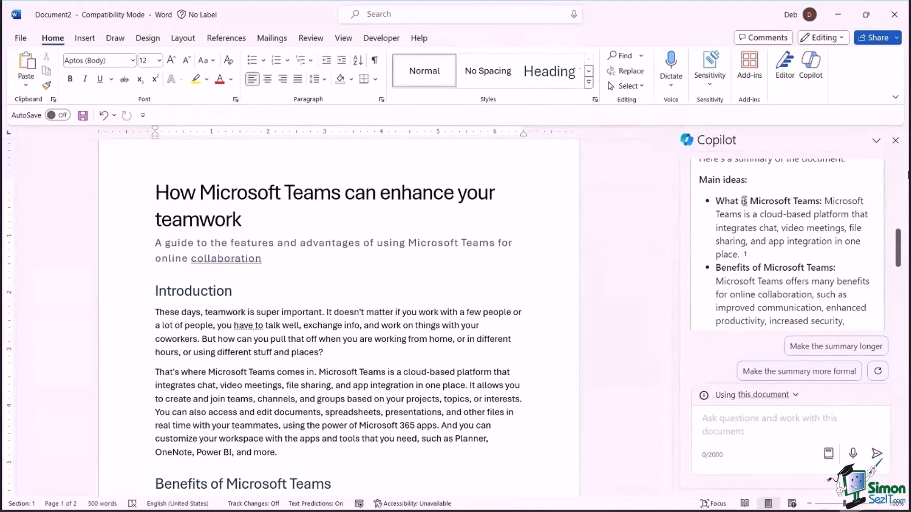
scroll(801, 203, down, 3)
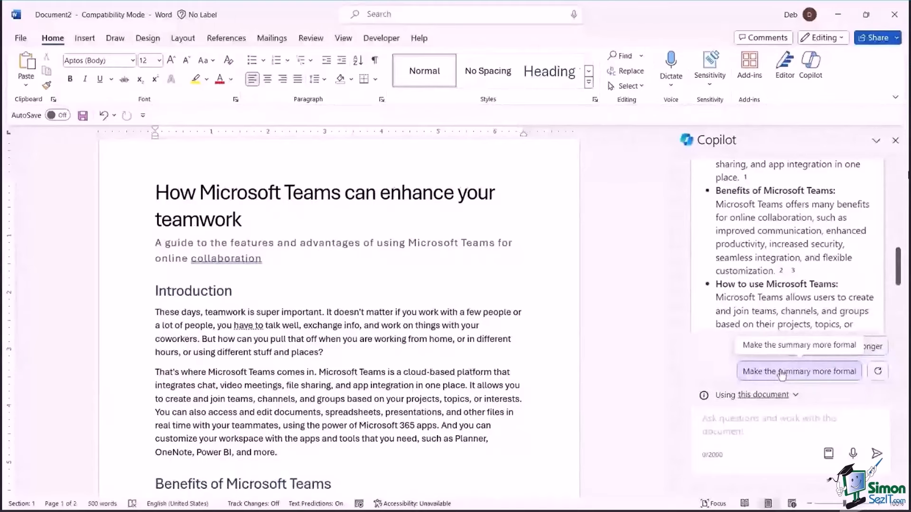
scroll(406, 353, down, 1)
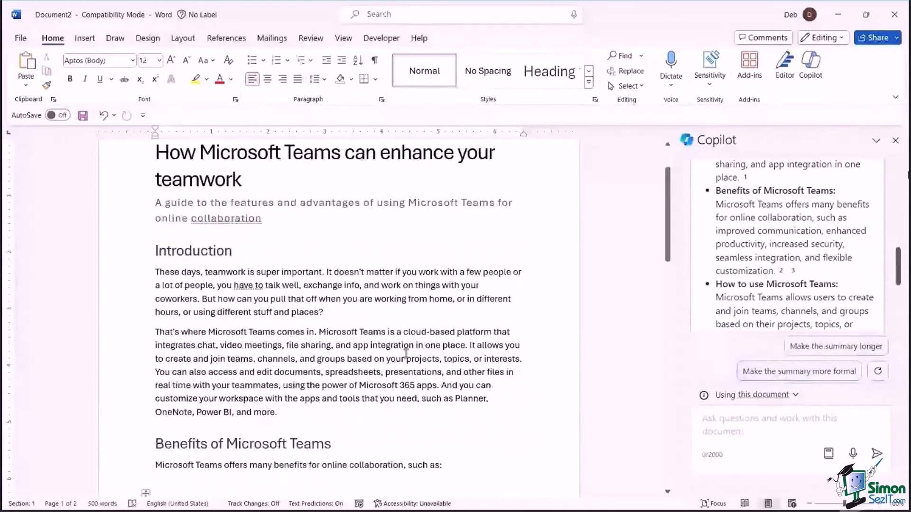
Ask Copilot about the document: "What type of platform is Microsoft Teams?".
click(778, 316)
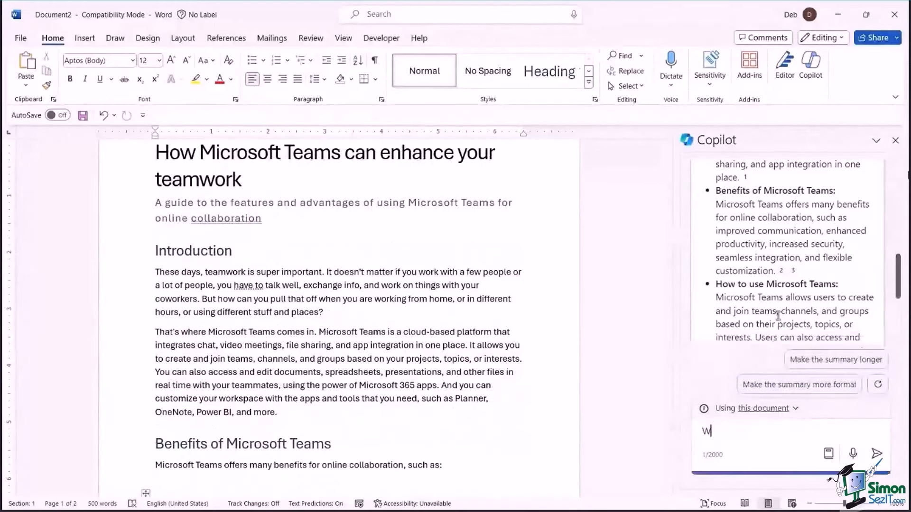
text(What ty)
key(BackSpace)
key(BackSpace)
text(type of pl)
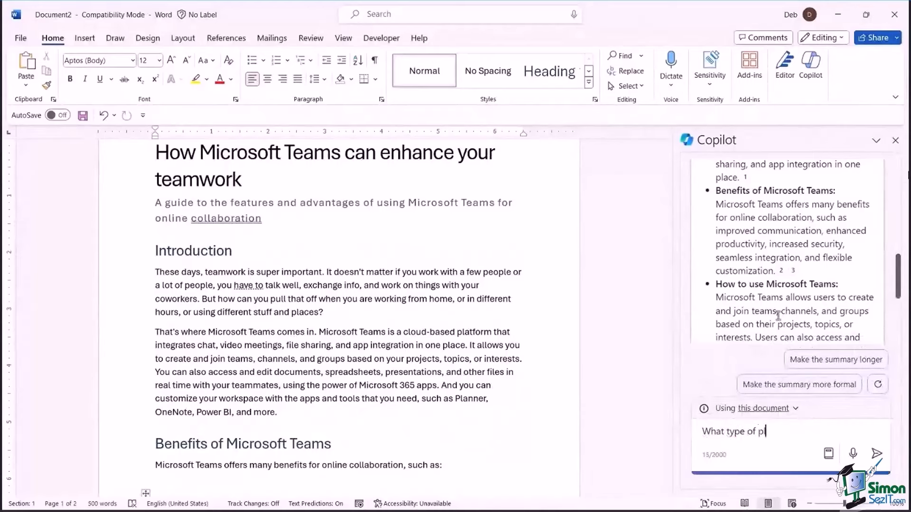
text(atform is Microsoft Teams?)
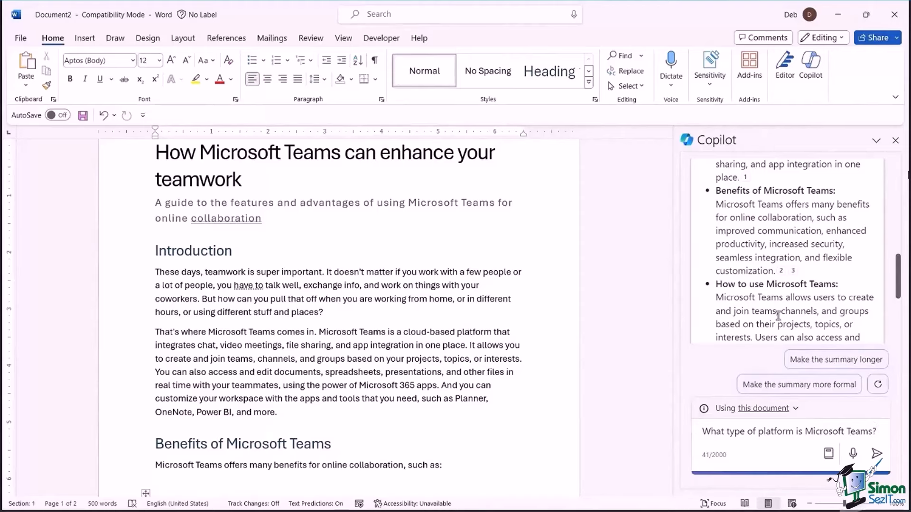
key(Return)
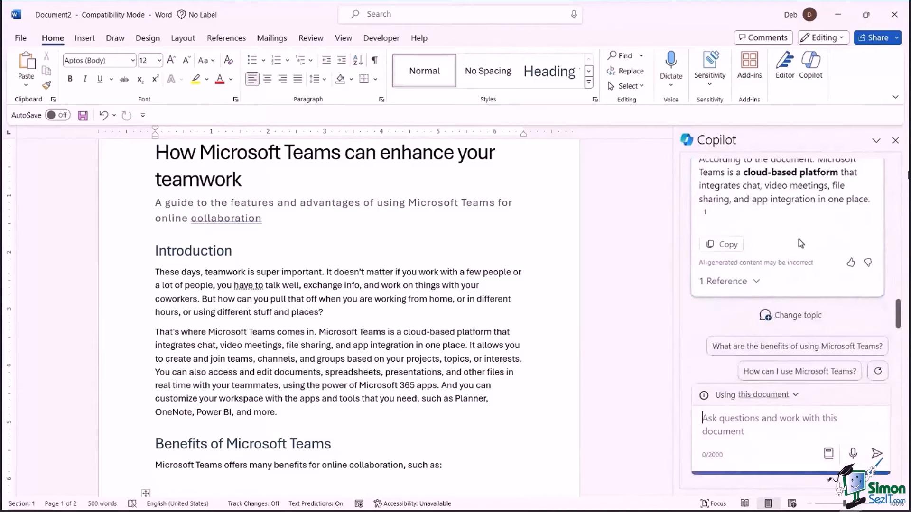
scroll(801, 243, up, 2)
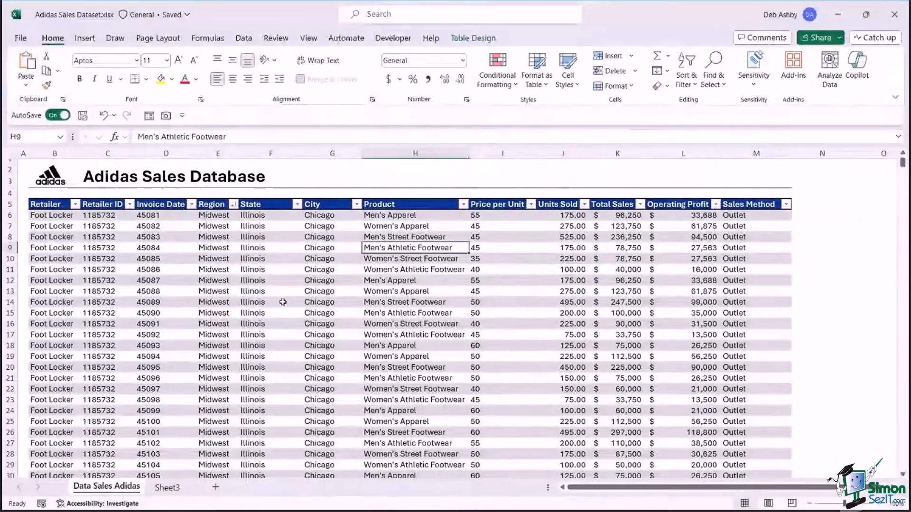
click(329, 269)
click(351, 245)
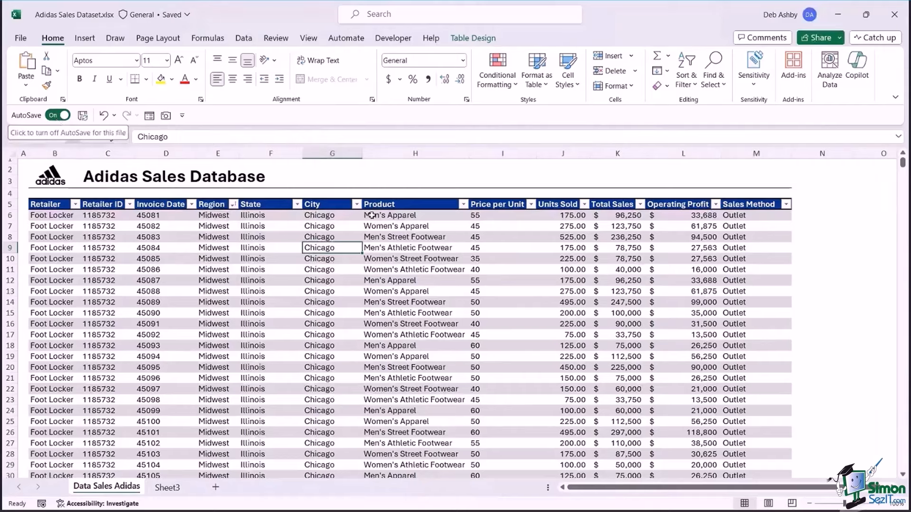
click(450, 282)
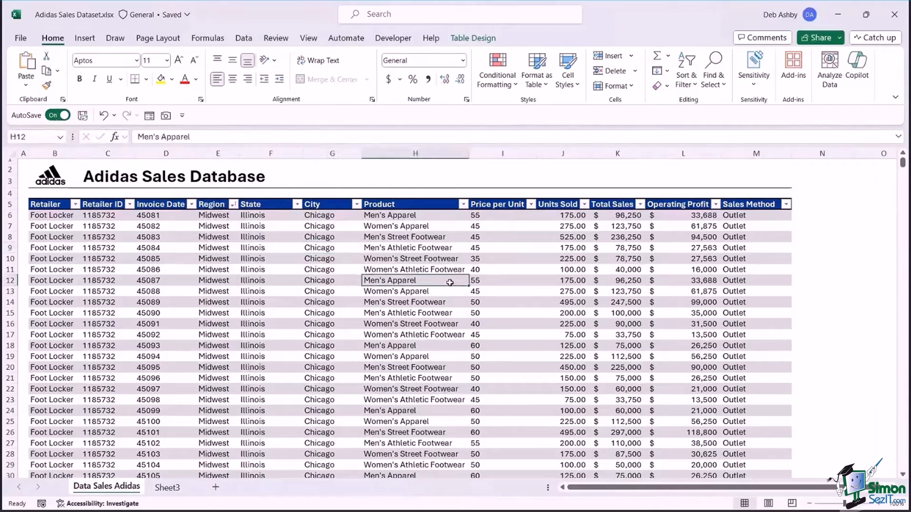
click(273, 269)
key(ctrl+t)
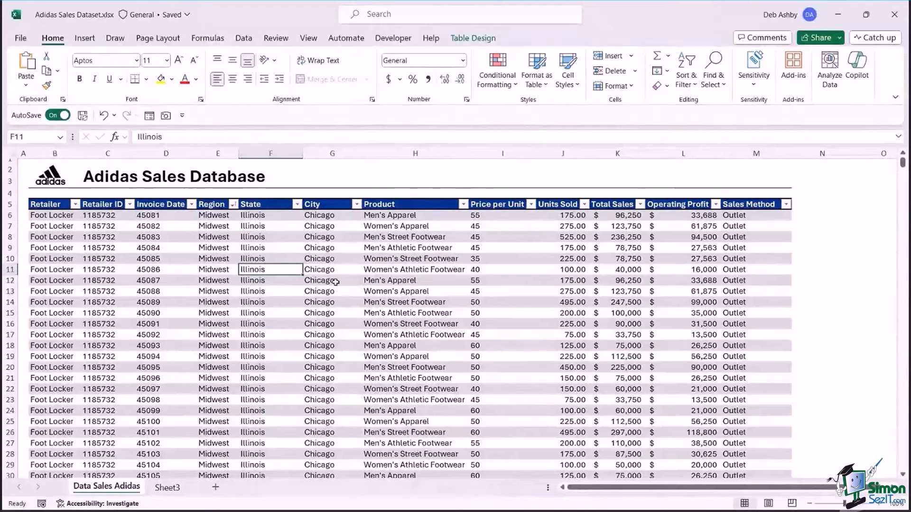
click(388, 260)
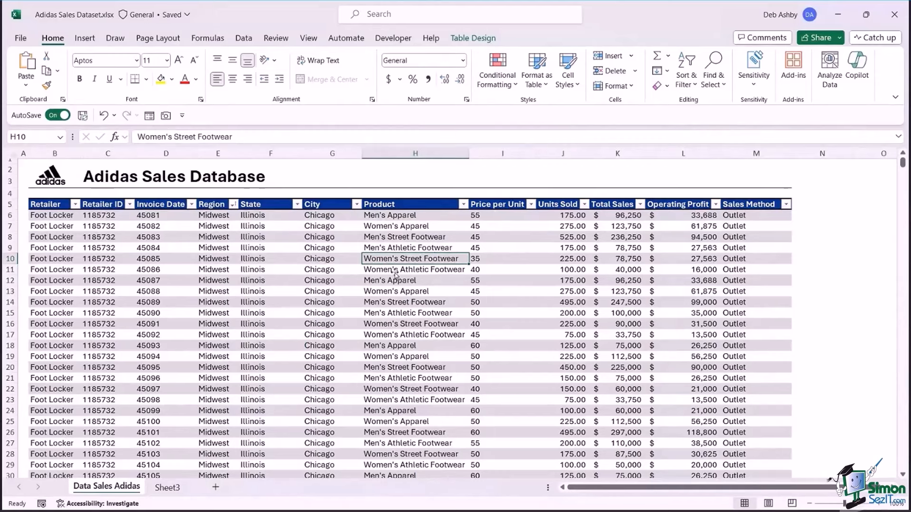
Open Copilot for the Adidas sales table in Excel, look over its suggested actions and place the cursor in the prompt.
click(857, 64)
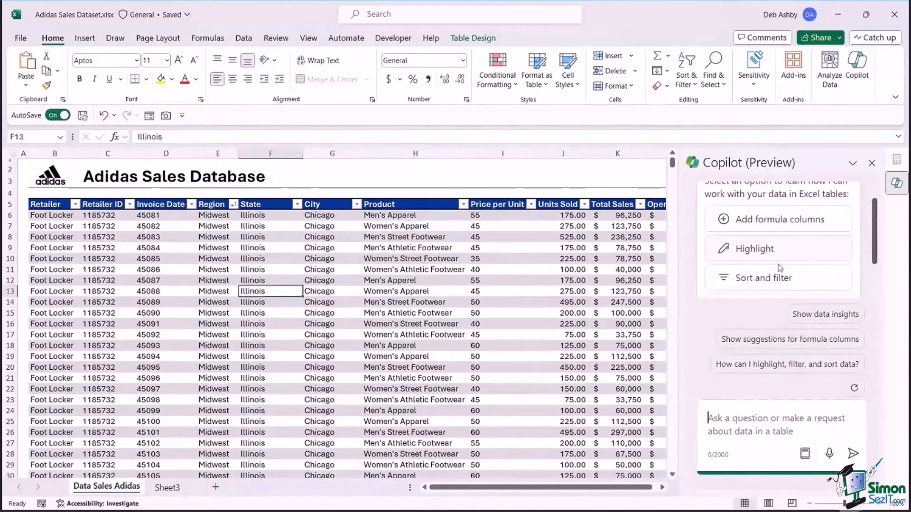
drag(875, 229, 871, 243)
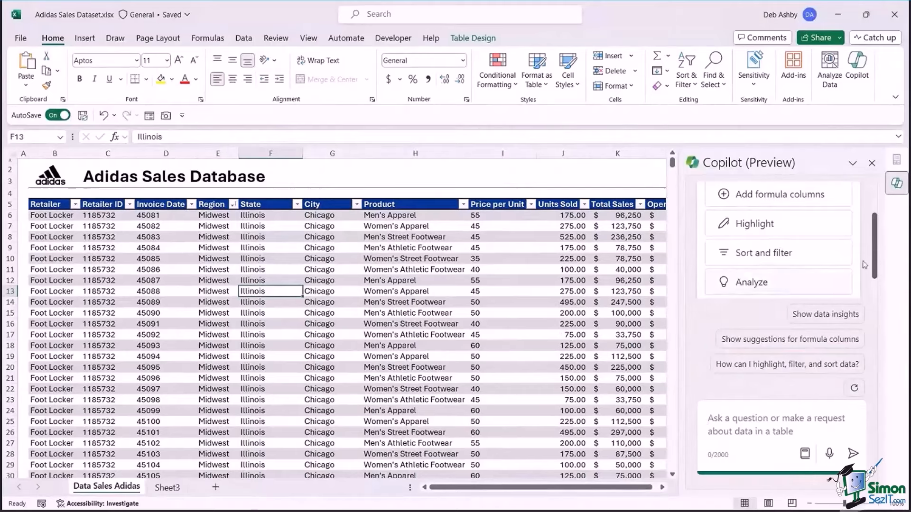
scroll(875, 222, up, 1)
scroll(875, 221, up, 2)
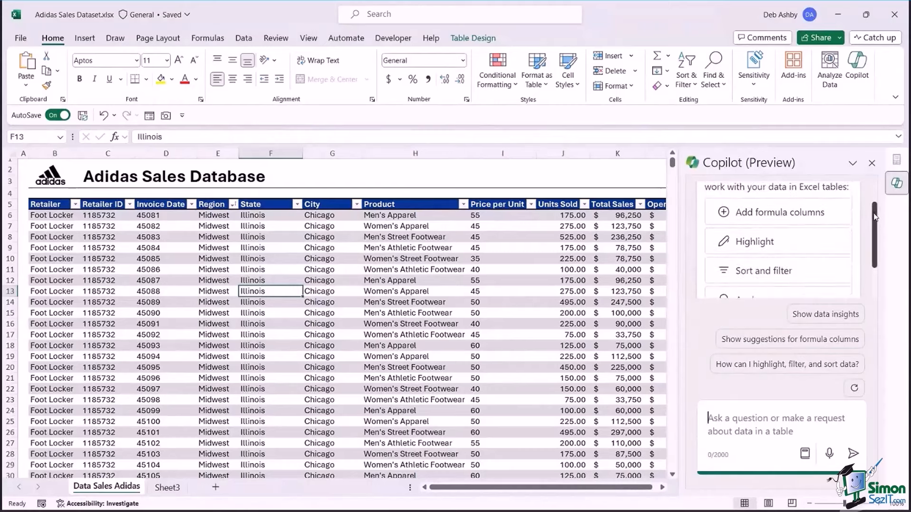
scroll(876, 222, down, 2)
drag(875, 219, 876, 220)
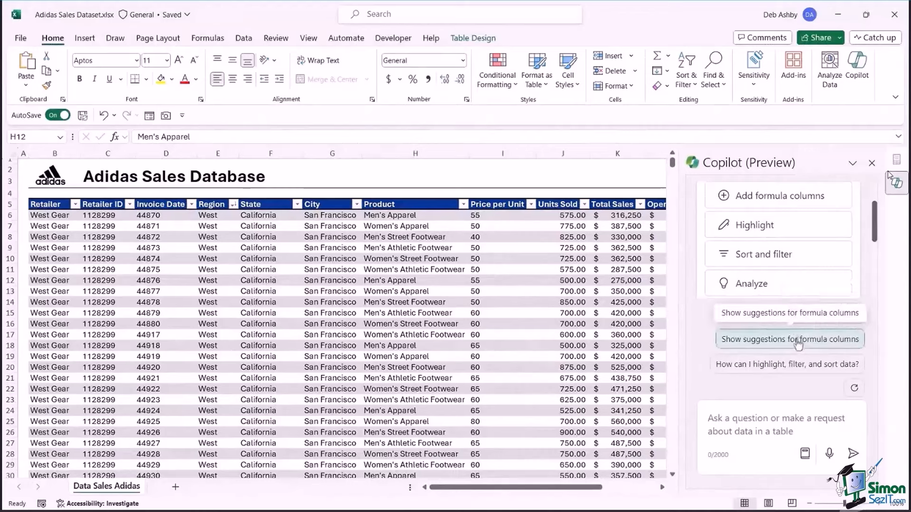
click(712, 421)
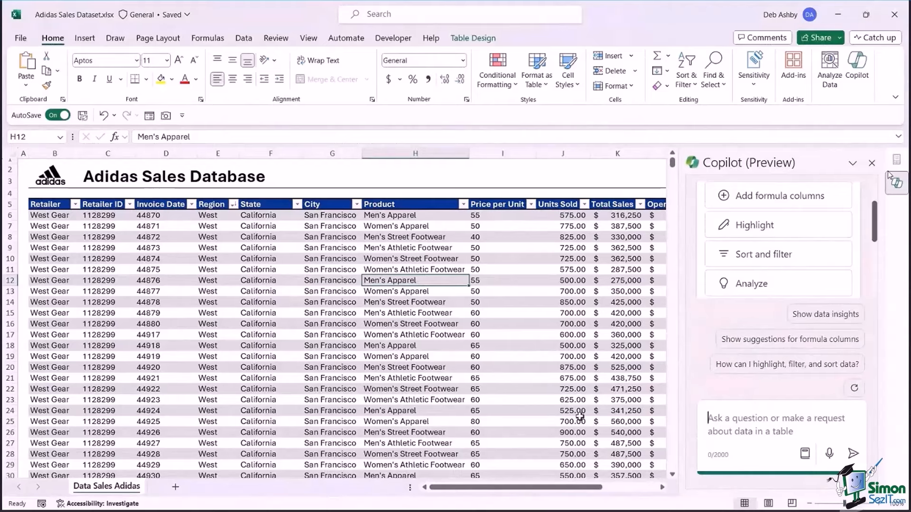
Ask Copilot to "turn off banded rows" in the Adidas sales table.
text(turn off b)
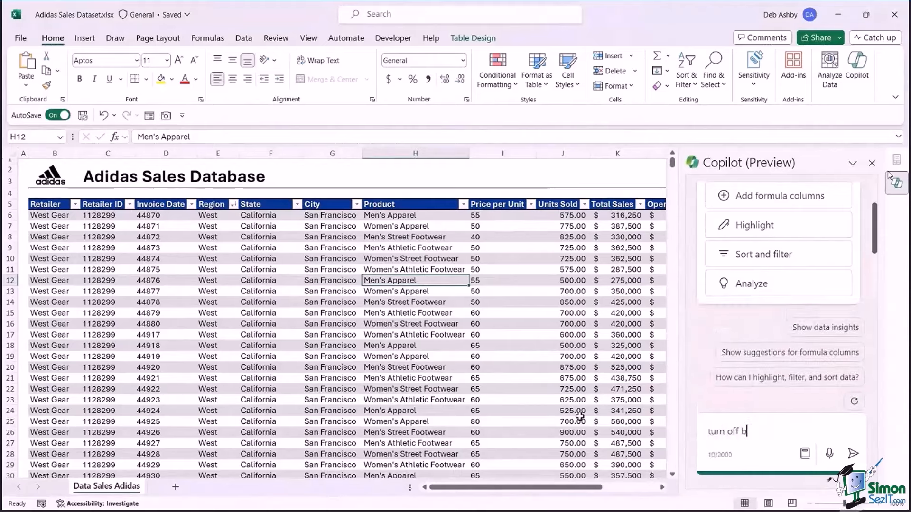
text(anded rows)
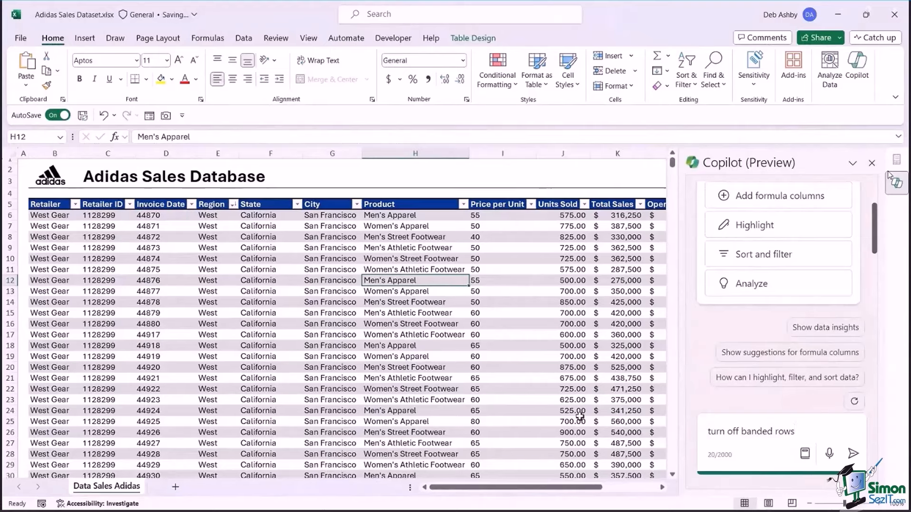
key(Return)
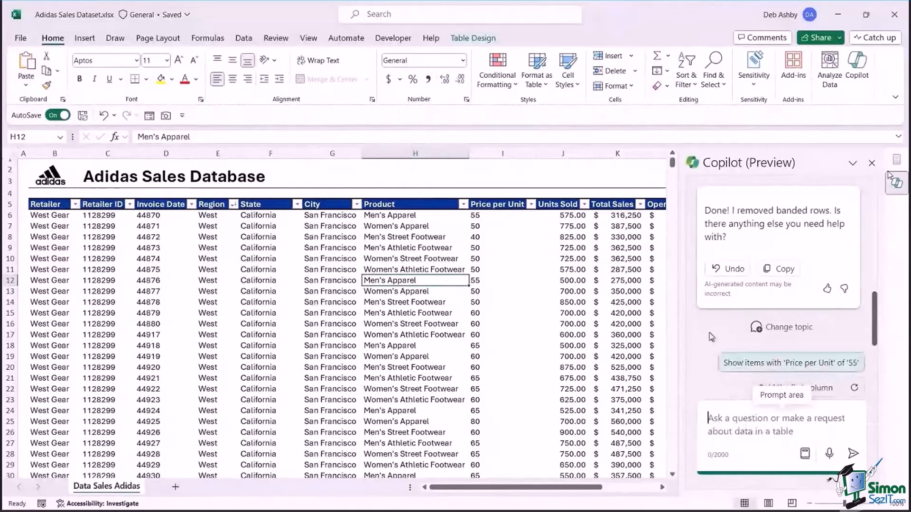
Have Copilot format the dates with the prompt "Apply Short Date format to the Invoice Date column".
text(Apply)
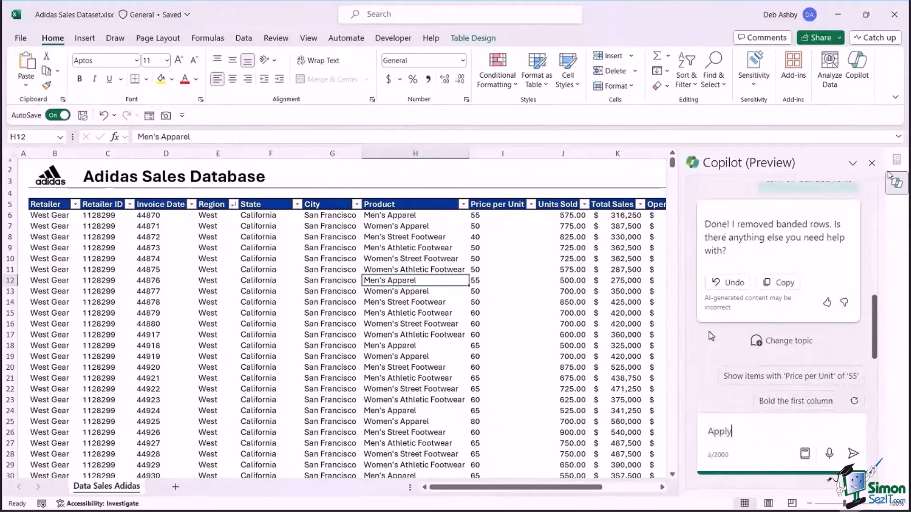
text( Short D)
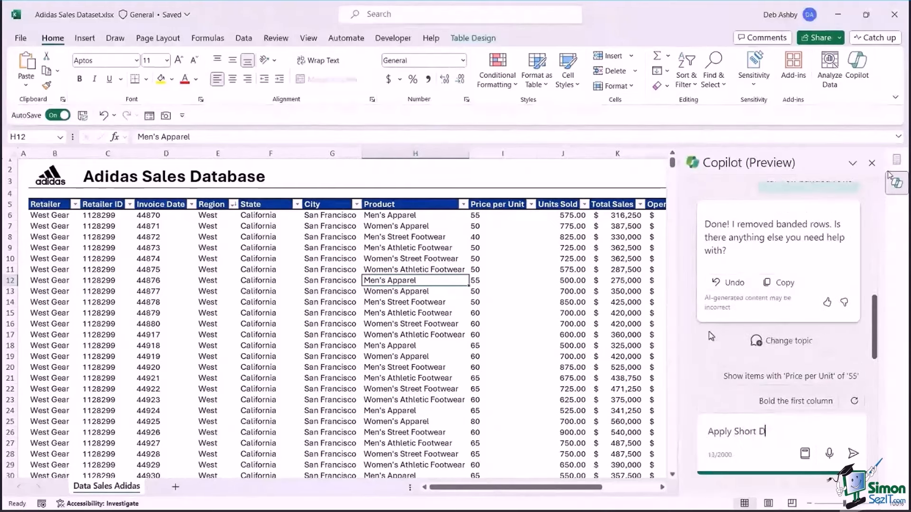
text(ate for)
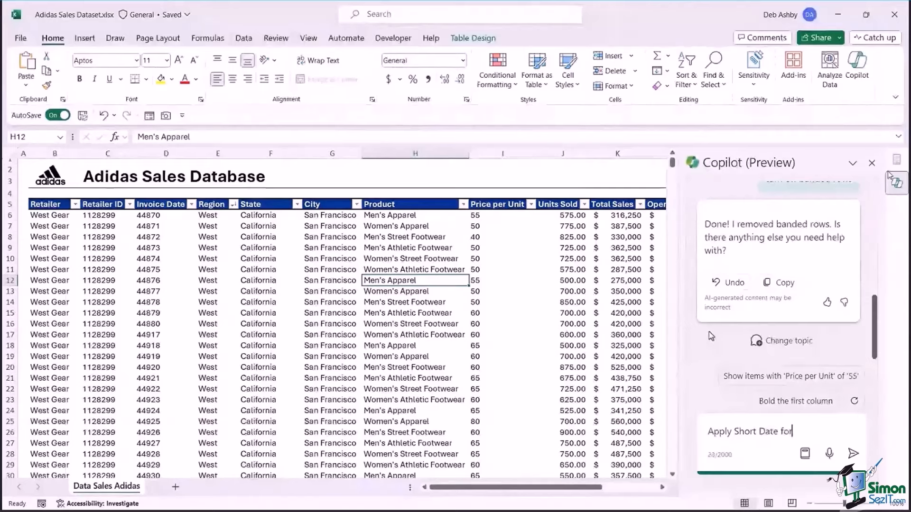
text(mat to the )
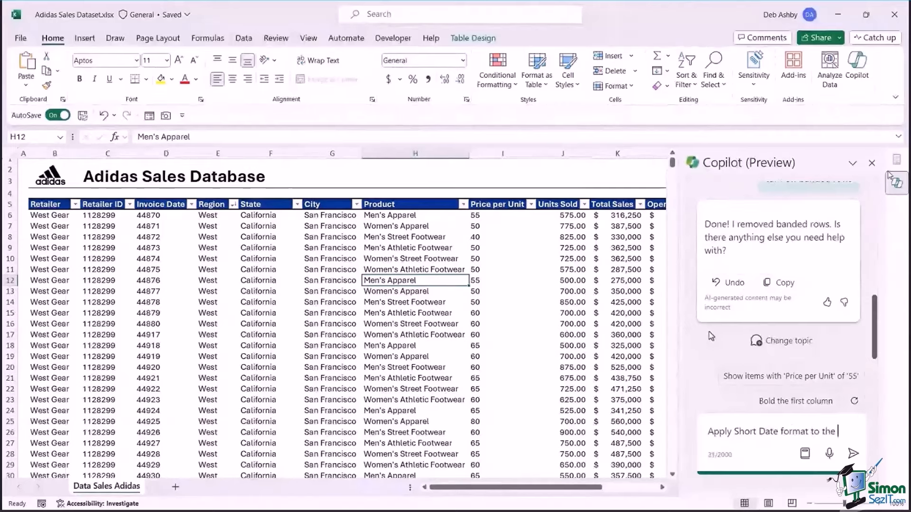
text(Invoice Date coolum)
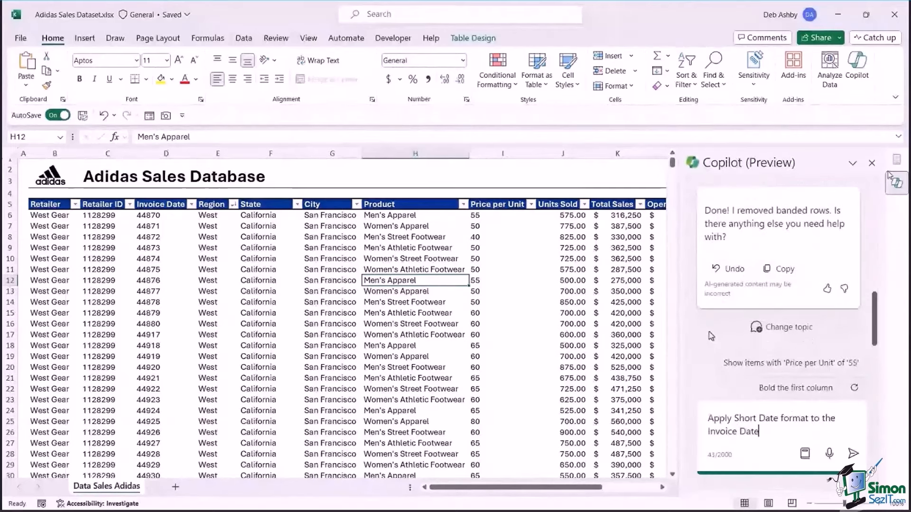
key(BackSpace)
key(BackSpace)
key(BackSpace)
key(BackSpace)
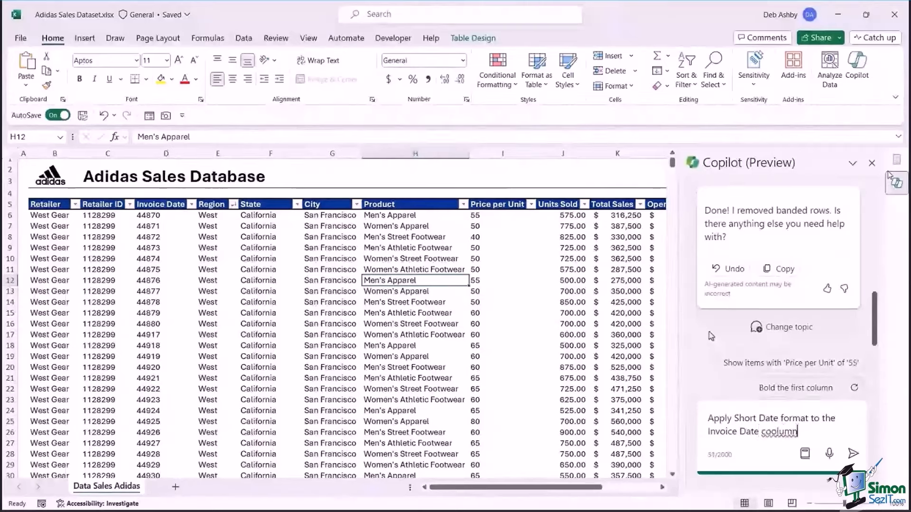
text(lumn)
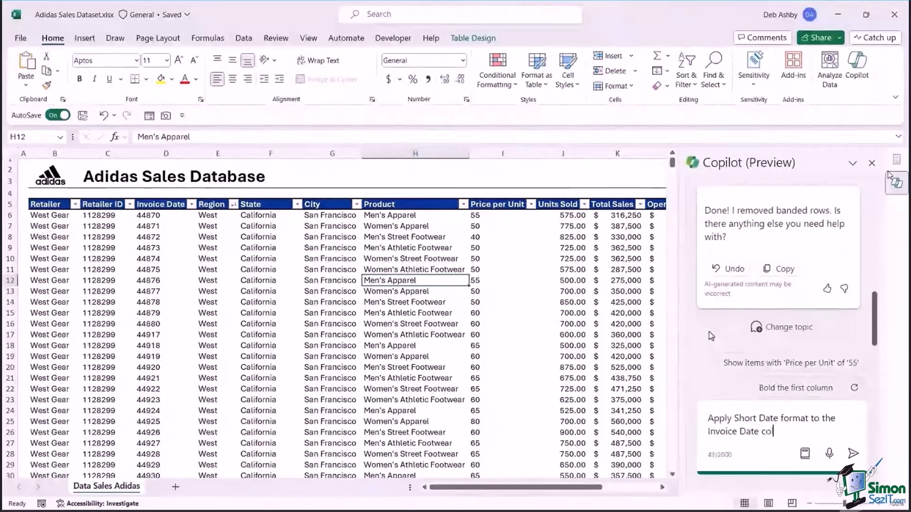
key(Return)
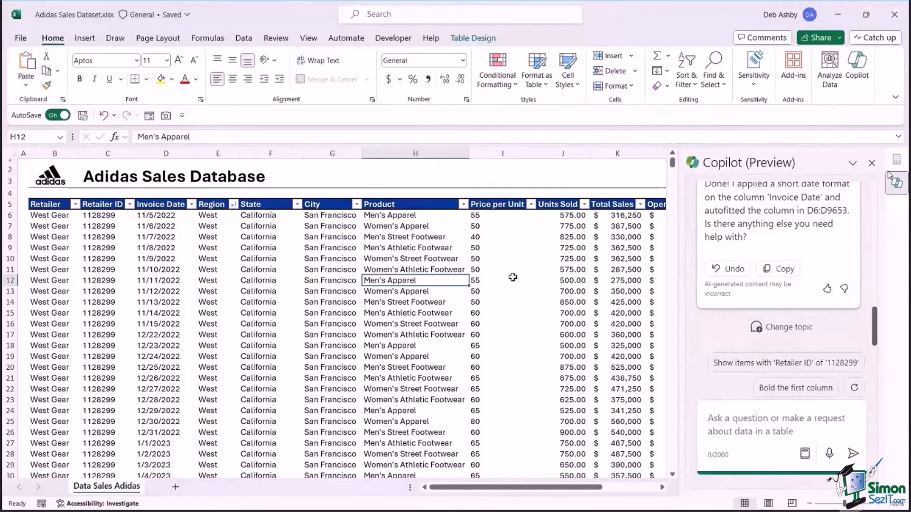
Have Copilot format the prices with the prompt "Apply Accounting format with 2 decimal places to the Price per Unit column".
click(494, 147)
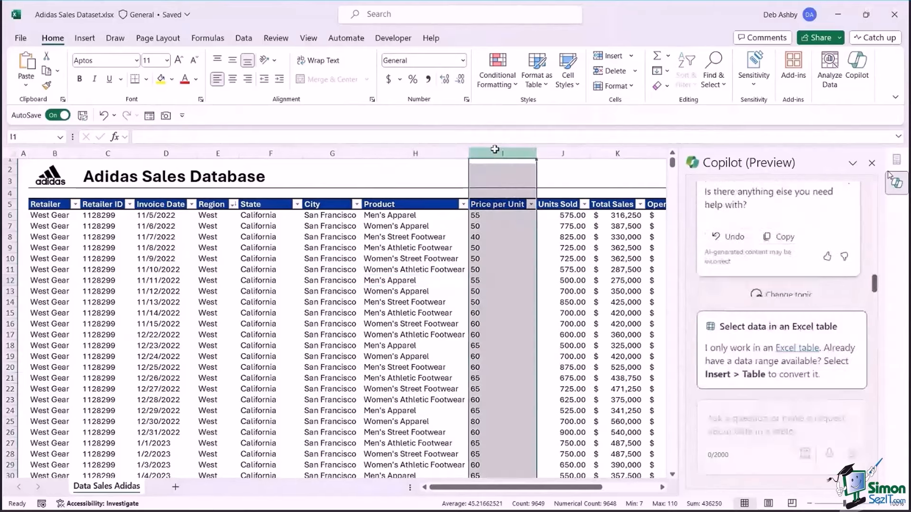
click(488, 283)
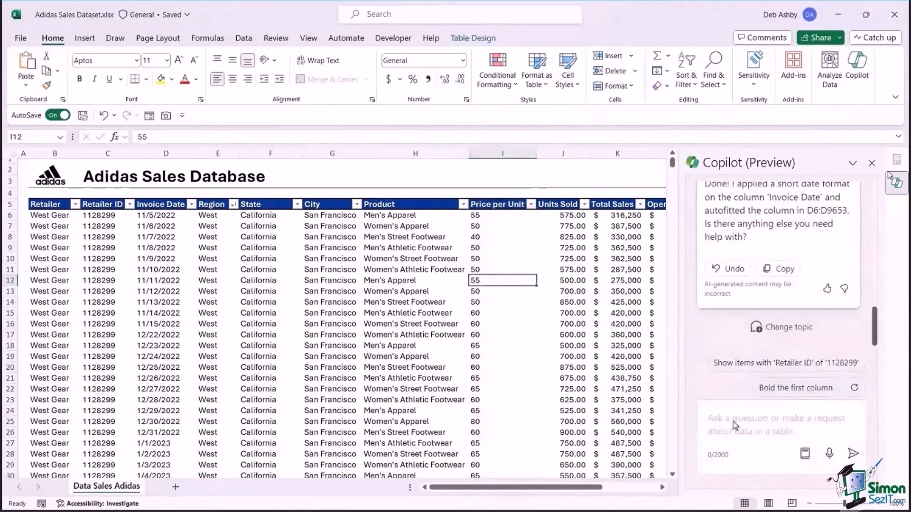
text(App)
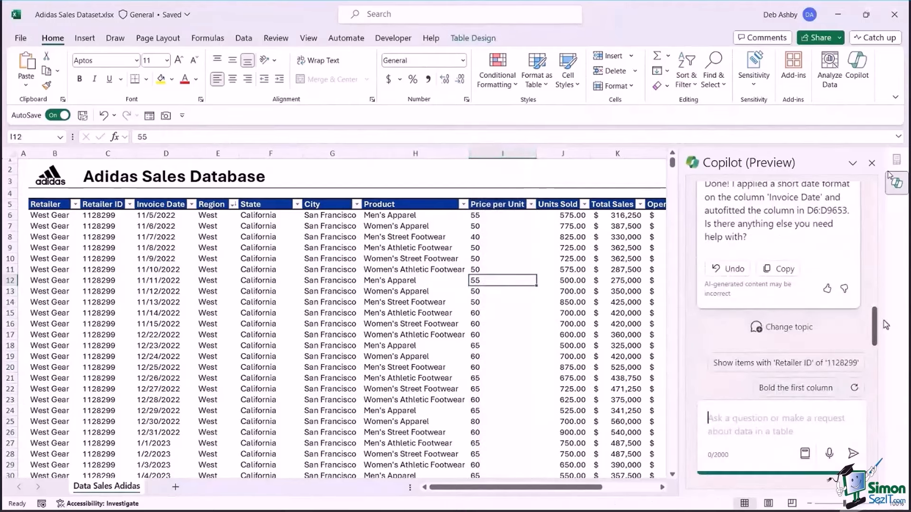
text(ly Acc)
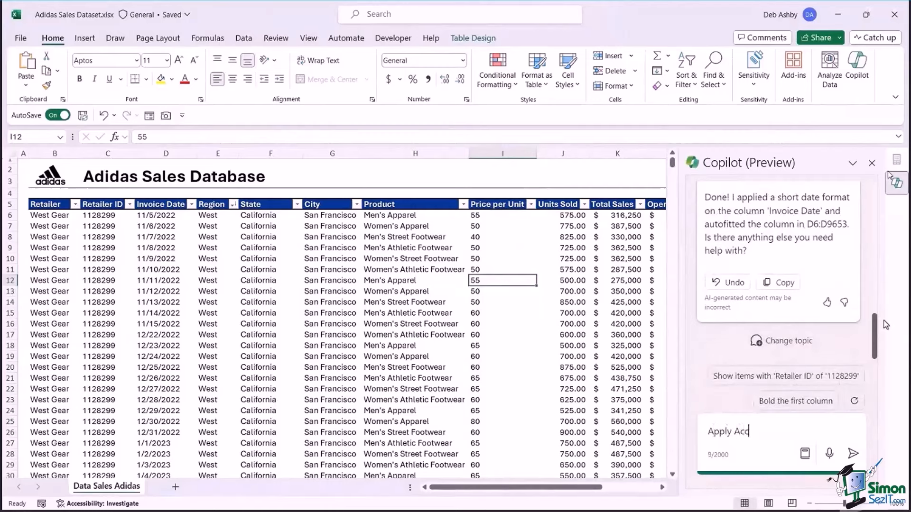
text(ounting format with 2)
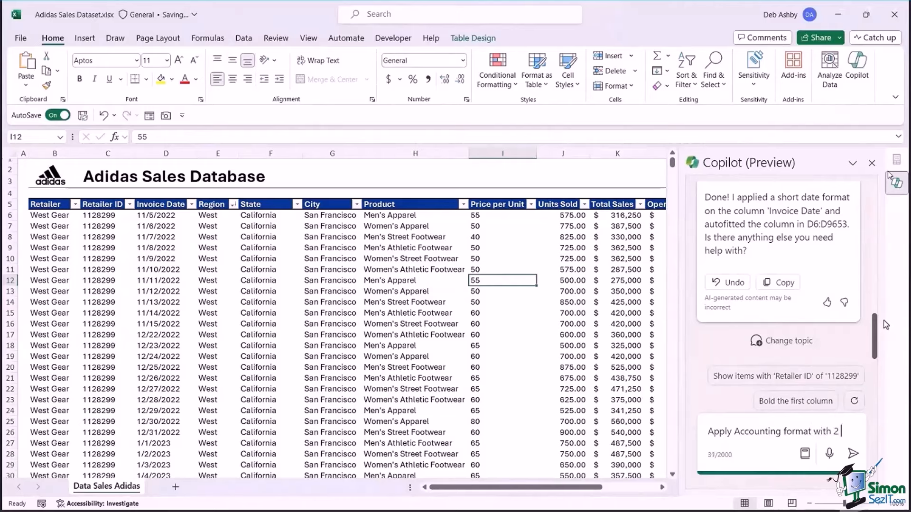
text( decimal places )
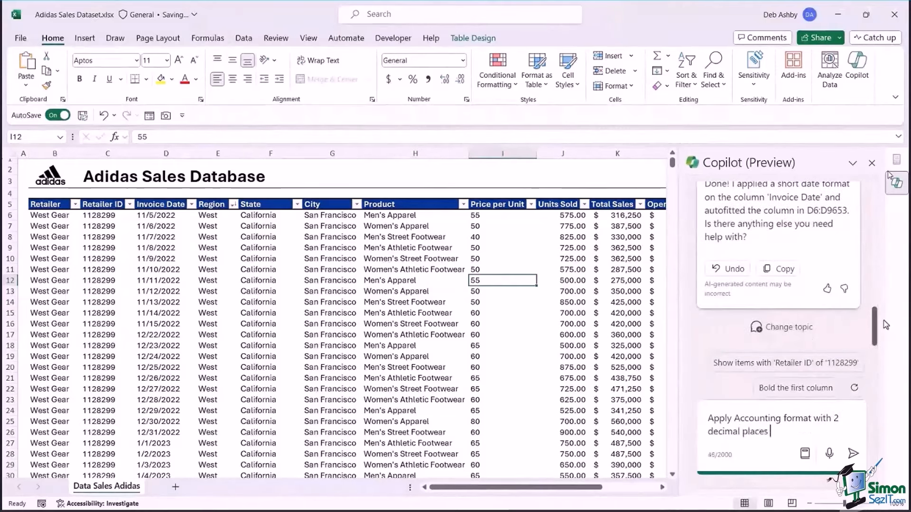
text(to the Price )
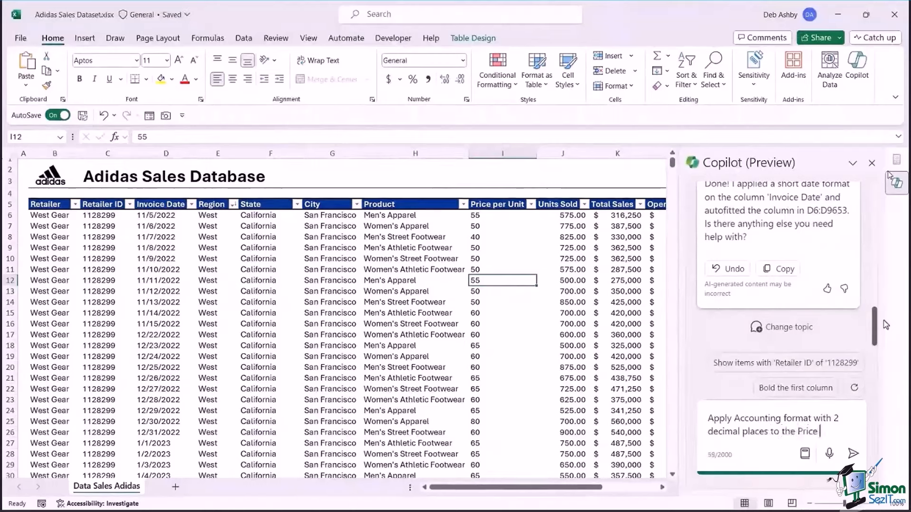
text(per Unit c)
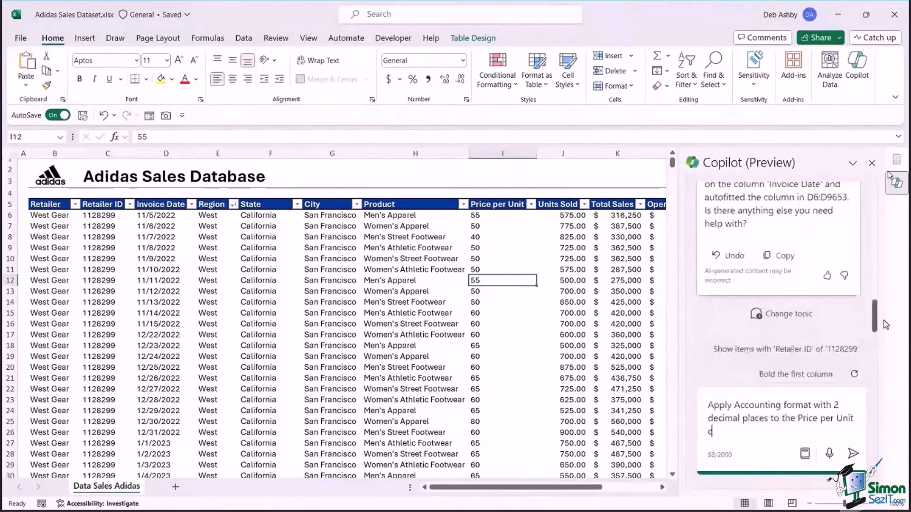
text(olumn)
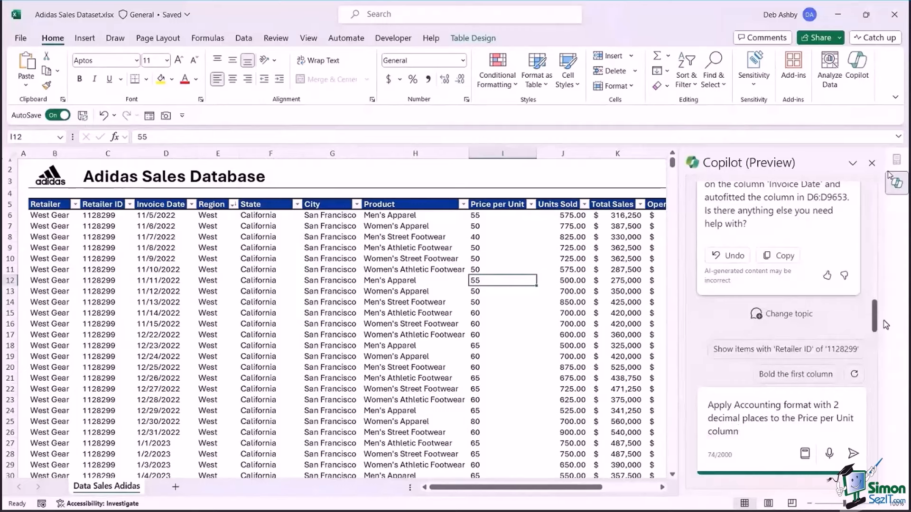
key(Return)
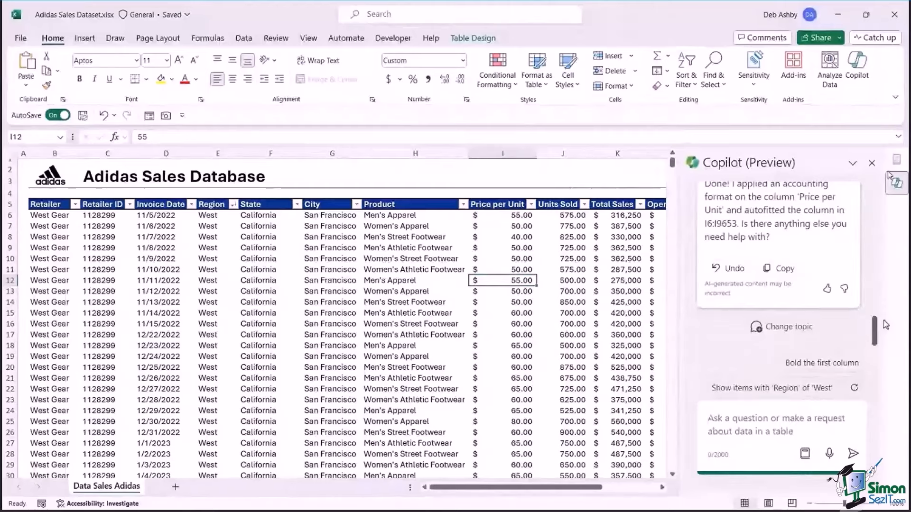
click(505, 151)
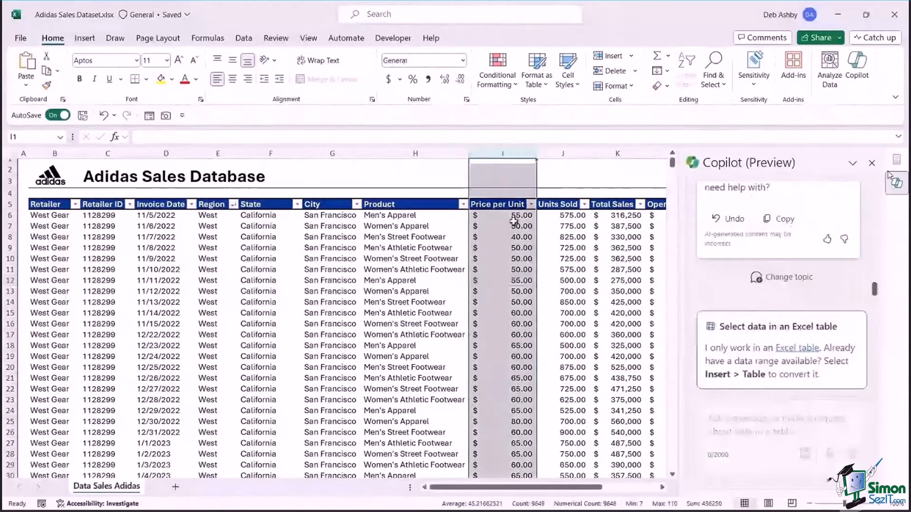
click(503, 280)
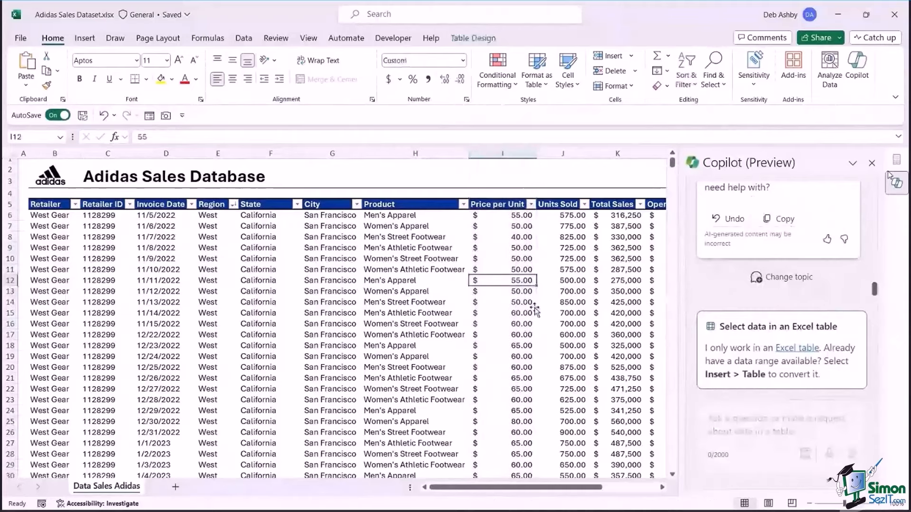
Prompt Copilot to "Highlight in yellow all values over 400,000 in the Total Sales column" and select one of the highlighted cells.
drag(574, 493, 622, 493)
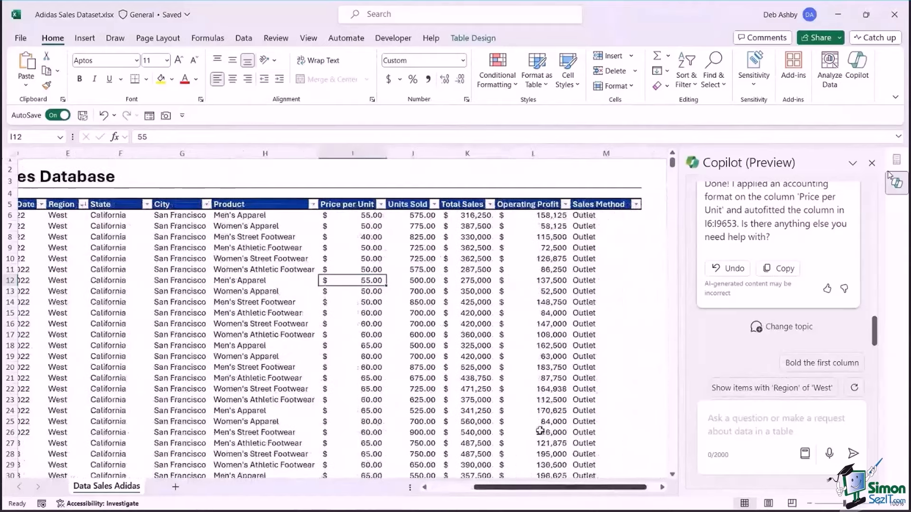
click(468, 226)
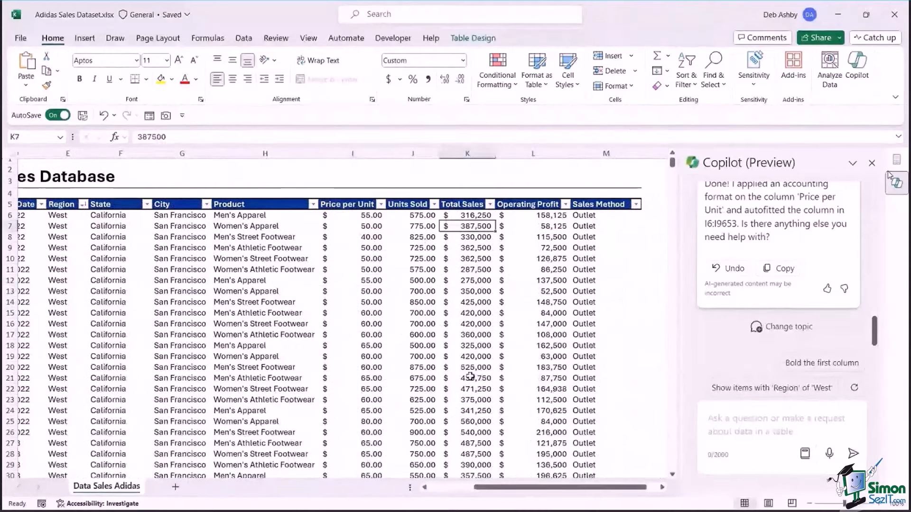
click(719, 424)
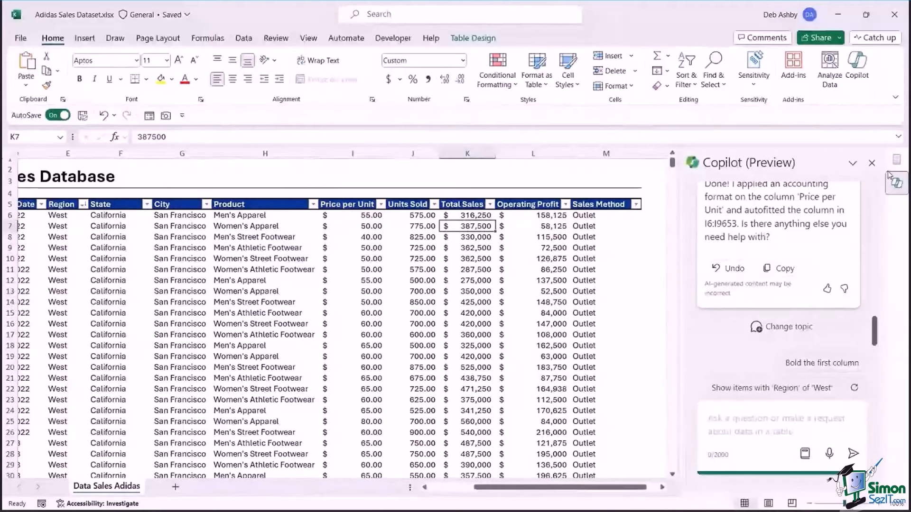
text(Highlight)
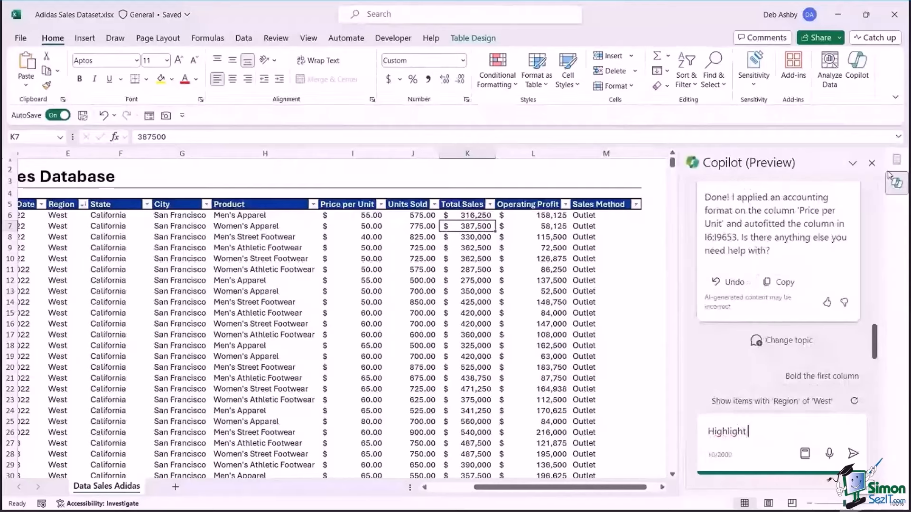
text( in yellow all values )
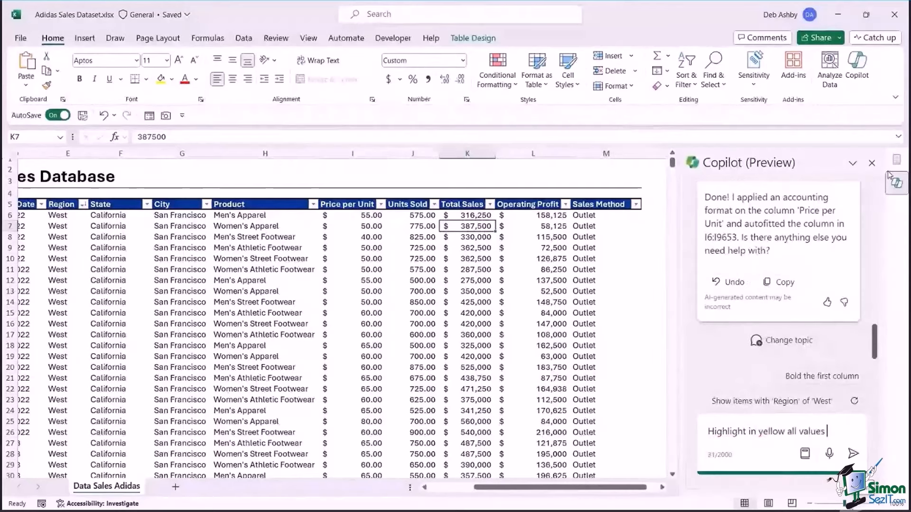
text(over)
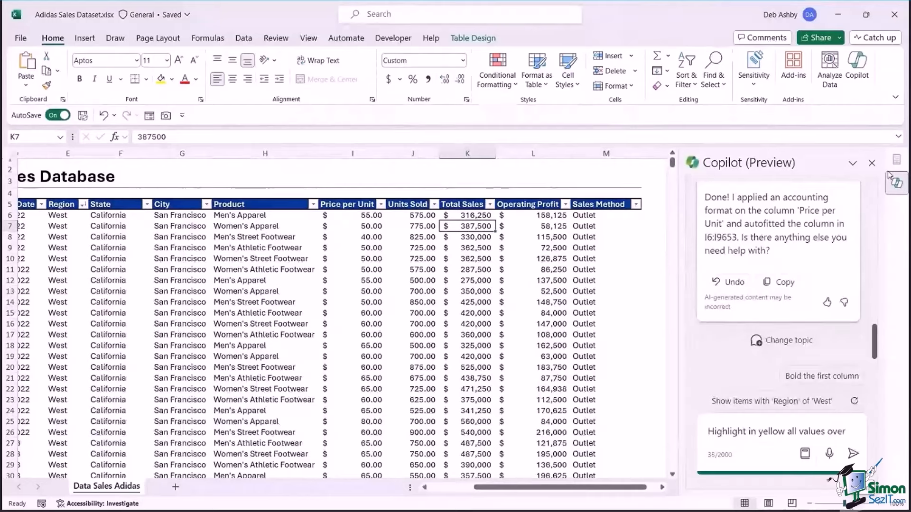
text( 4)
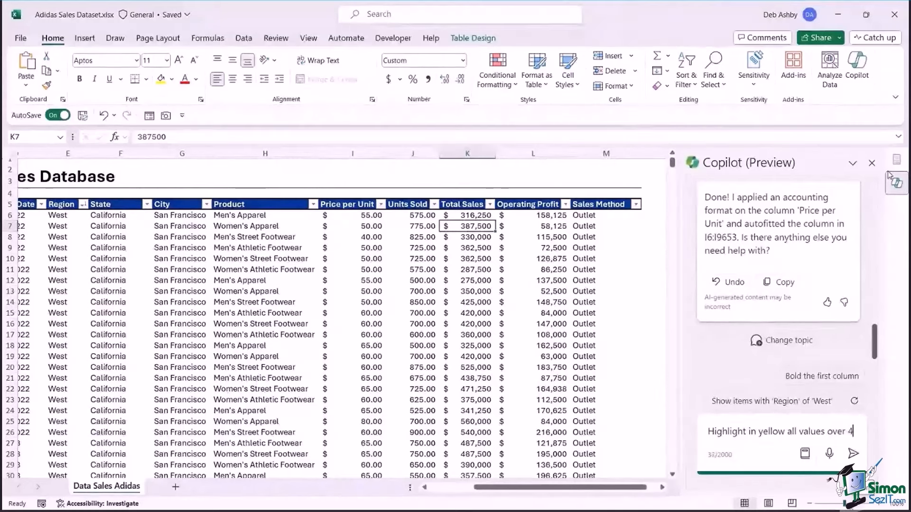
text(00,00)
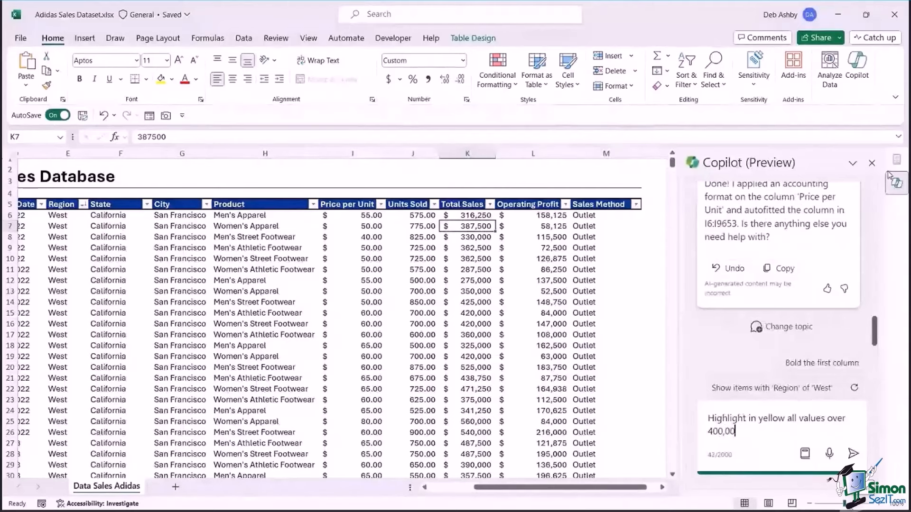
text(0 in the )
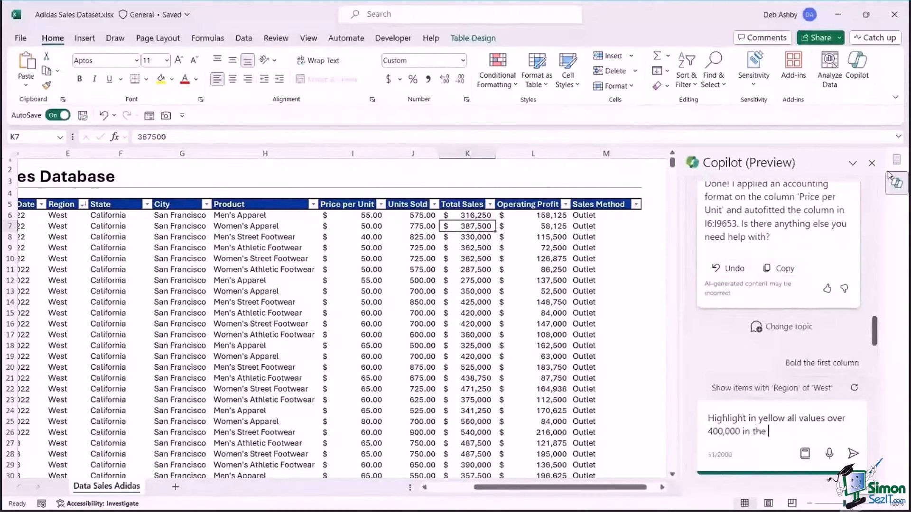
text(Total Sales column)
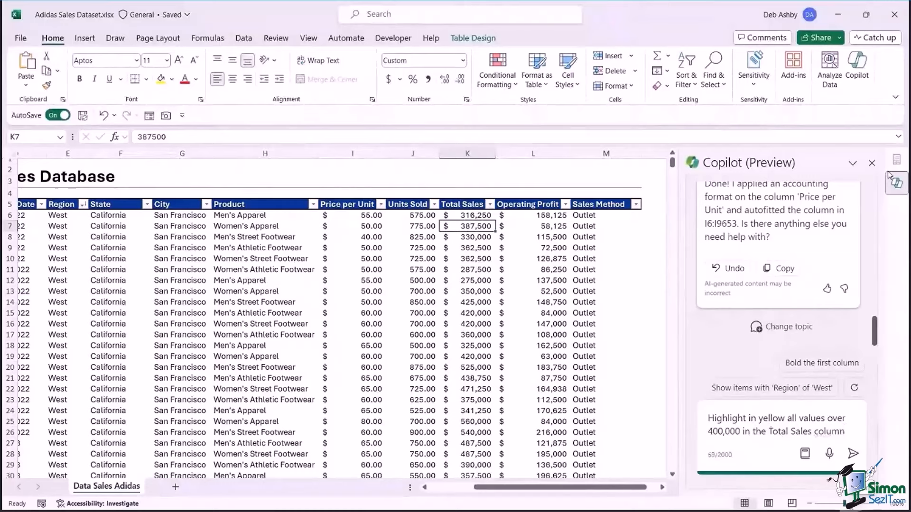
key(Return)
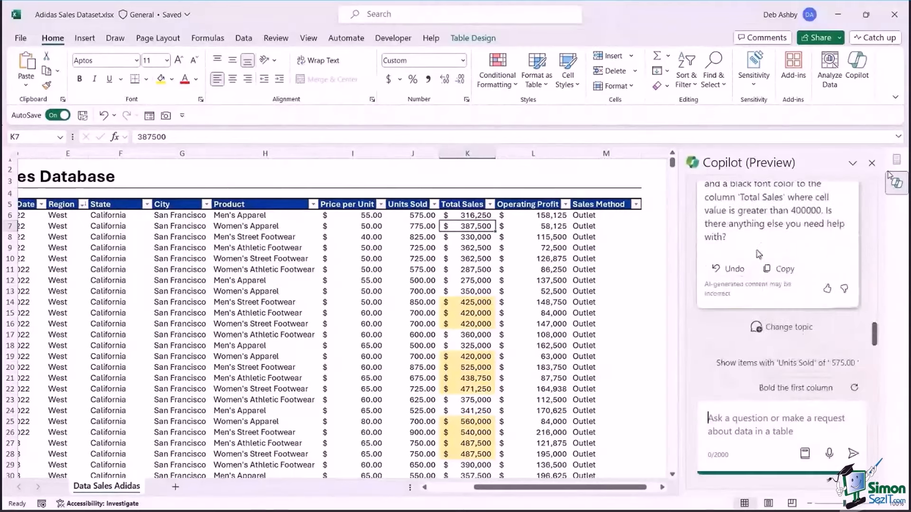
click(475, 314)
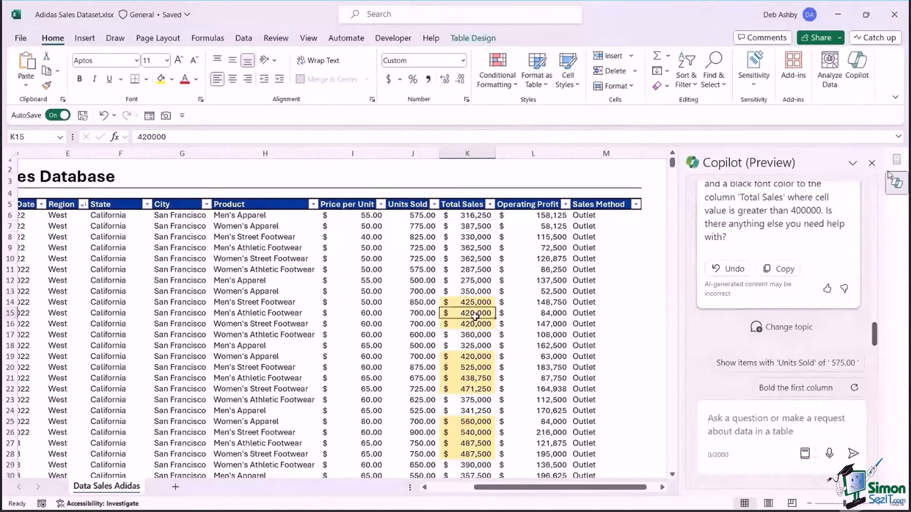
Examine the conditional formatting rule that Copilot created for the Total Sales column and close it unmodified.
click(498, 85)
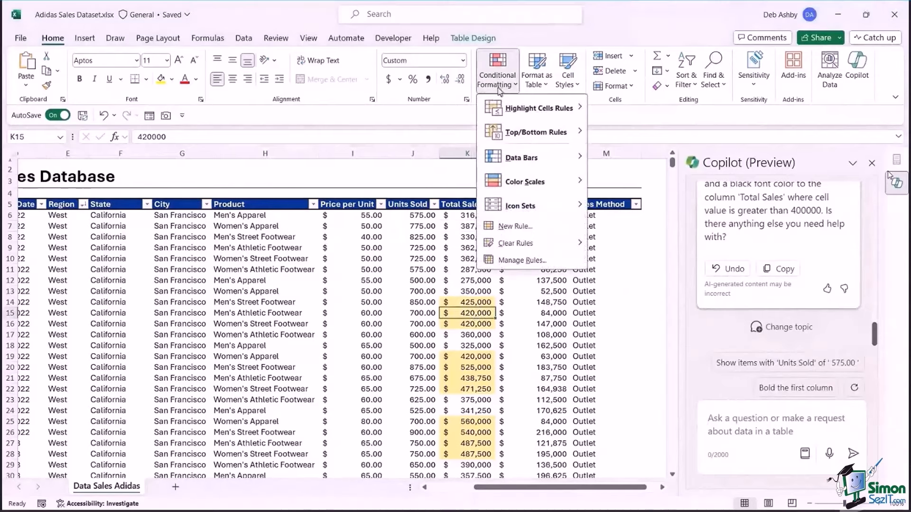
click(529, 261)
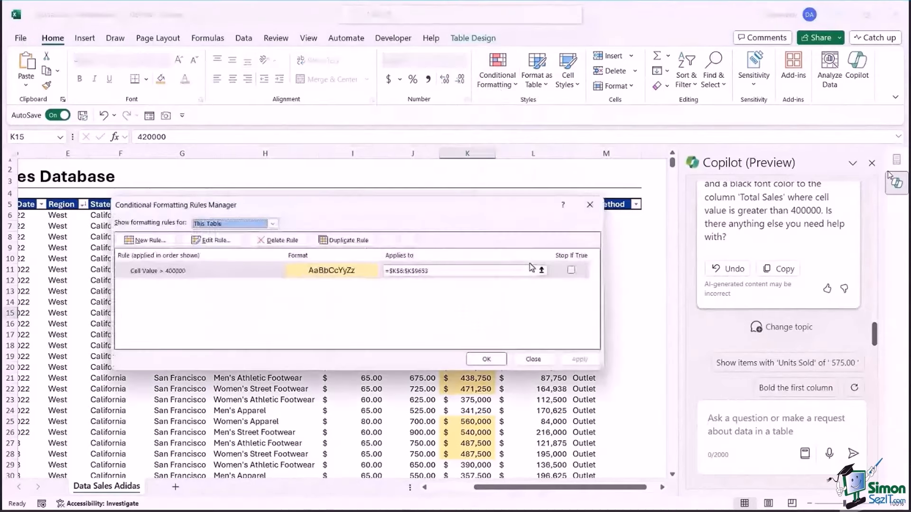
click(263, 274)
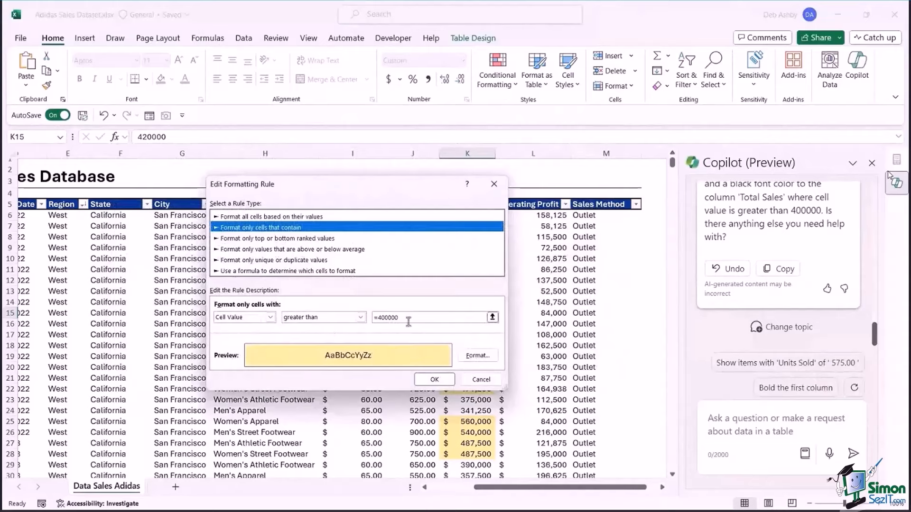
click(435, 380)
click(495, 363)
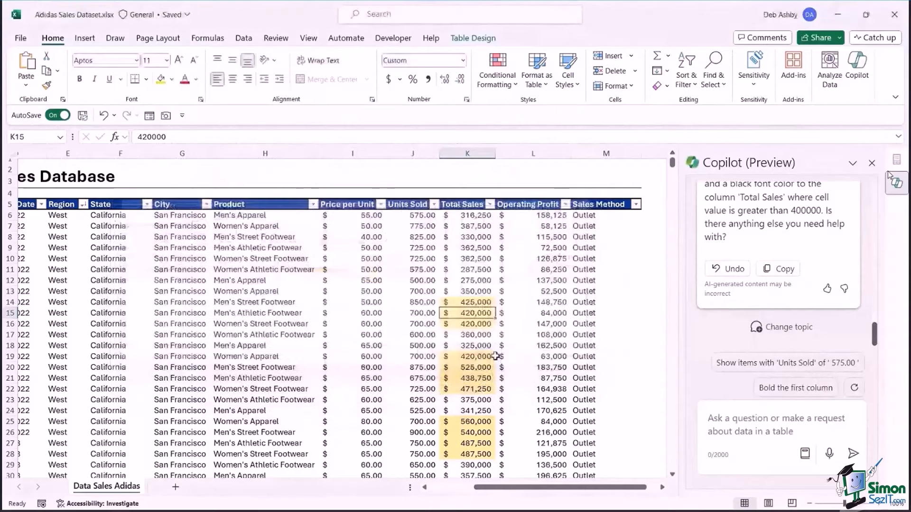
Have Copilot sort the table with the prompt "Sort the data by the Region column A-Z".
click(65, 312)
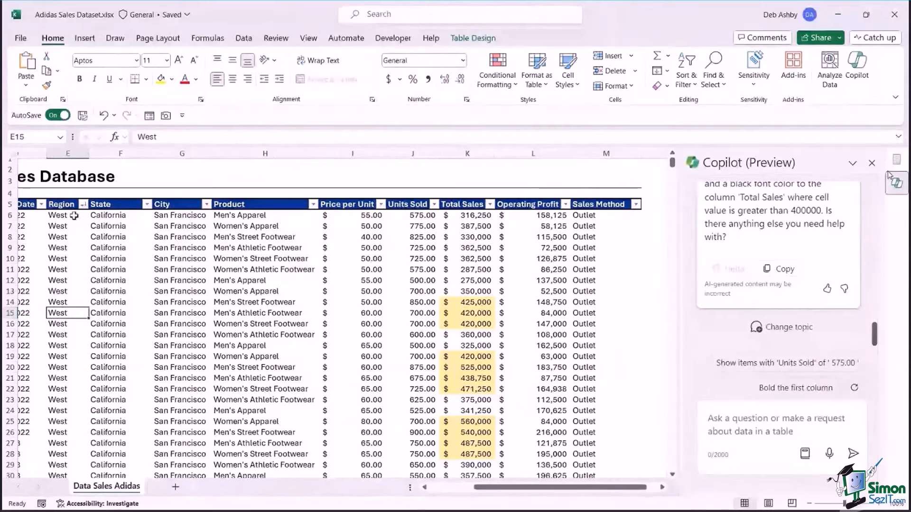
click(711, 419)
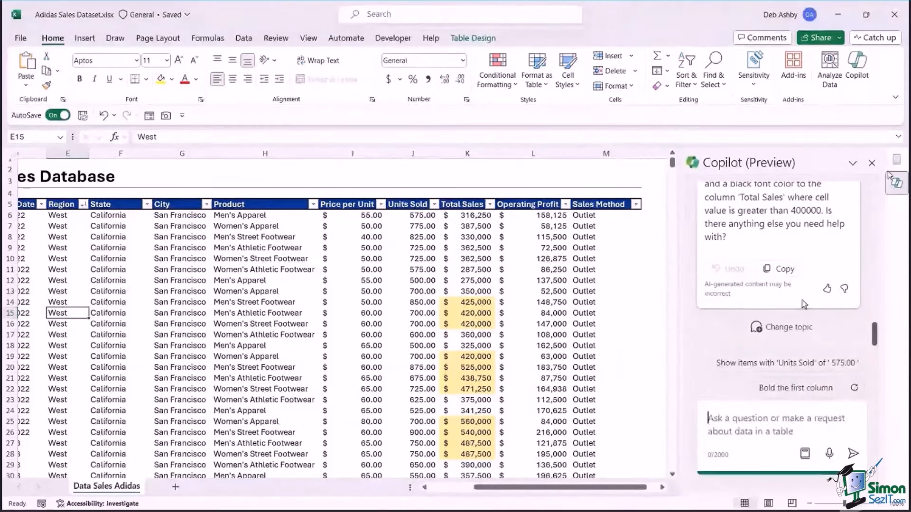
text(Sort t)
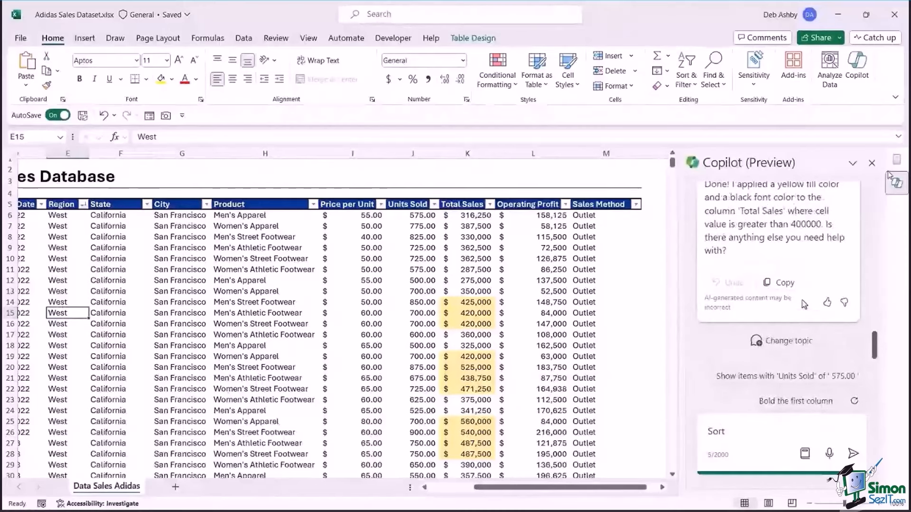
text(the data)
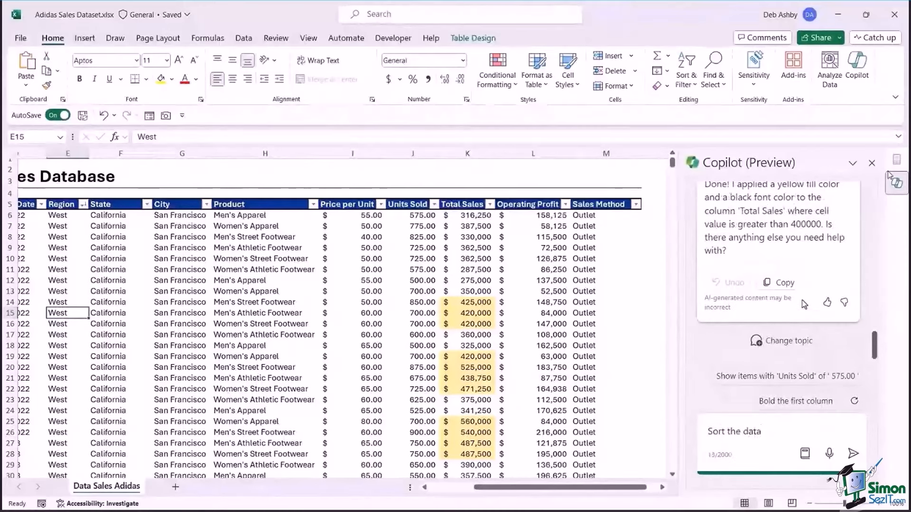
text( by the Re)
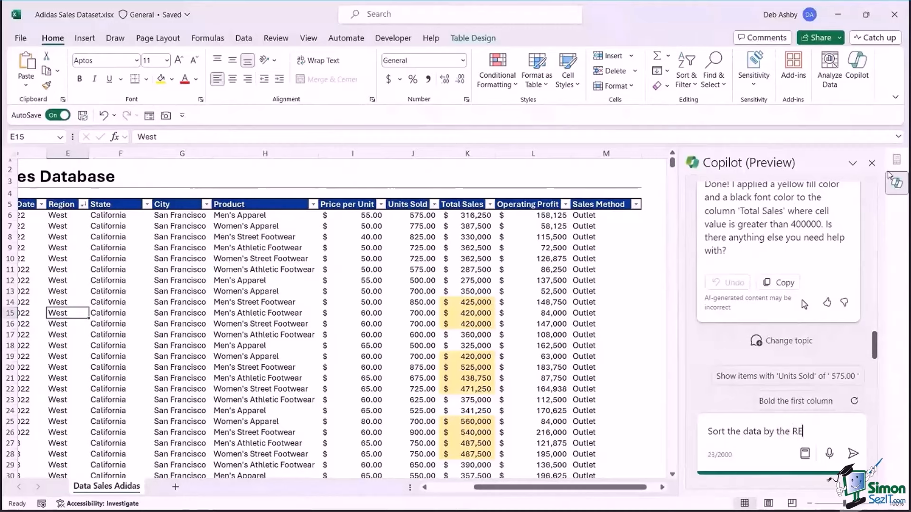
text(gion column)
text( A)
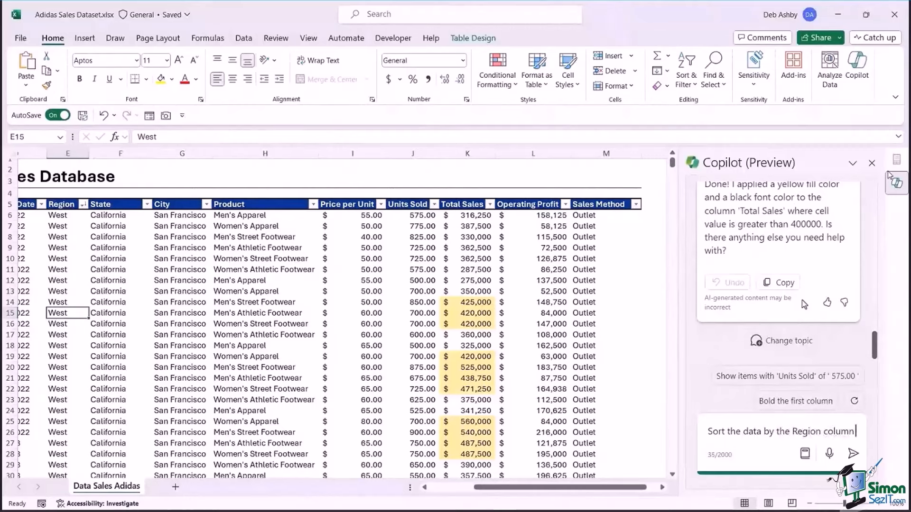
text(-Z)
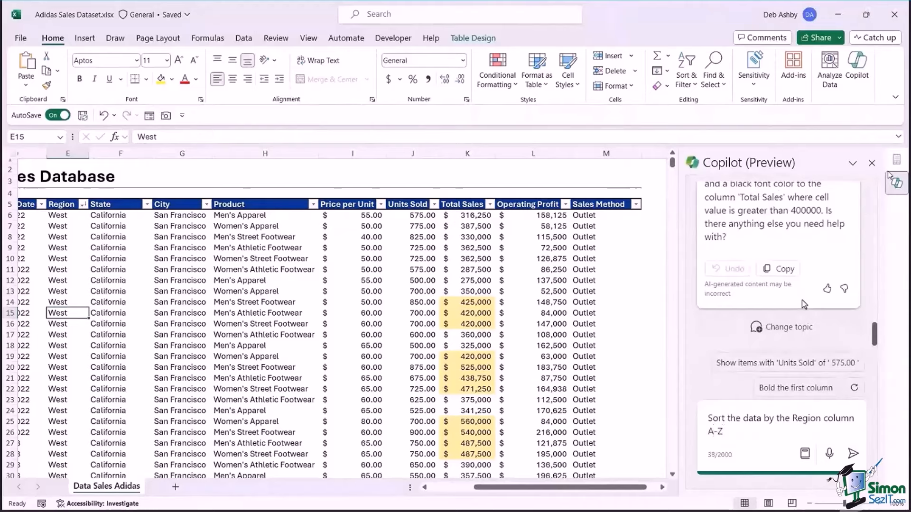
key(Return)
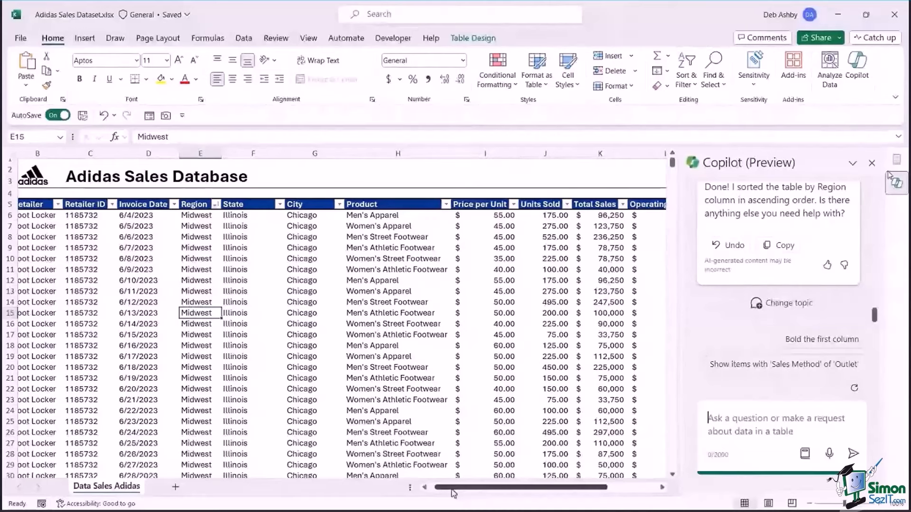
Ask Copilot: "Add a formula column that calculates the Operating Margin as a percentage with 0 decimal places based on the Operating Profit and Total Sales columns".
scroll(487, 487, right, 2)
scroll(487, 491, right, 1)
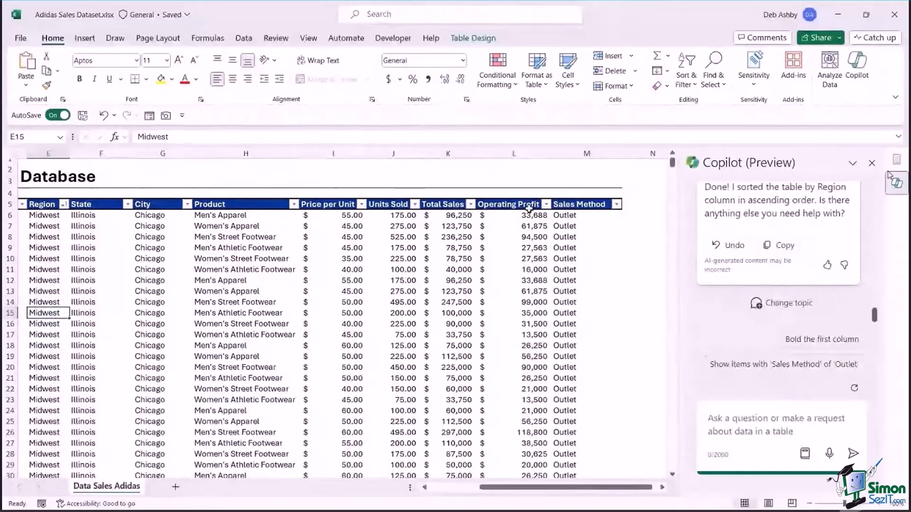
click(510, 204)
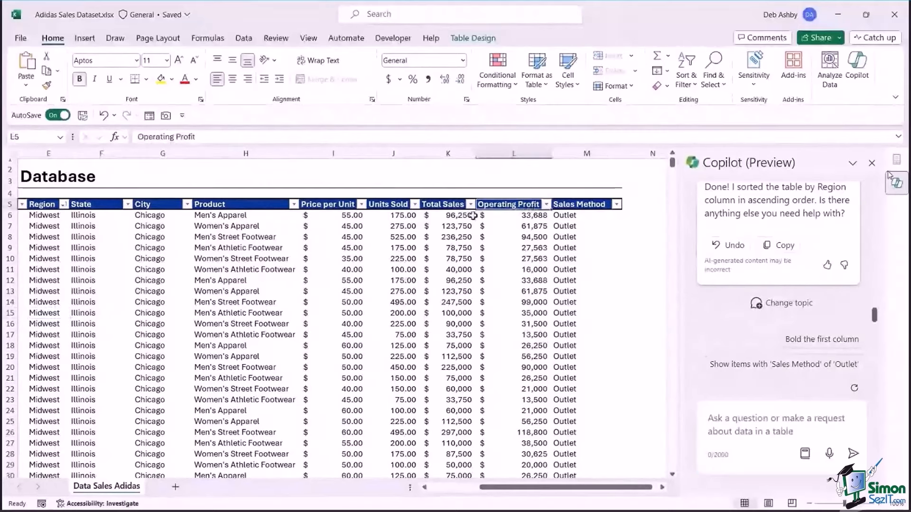
click(432, 205)
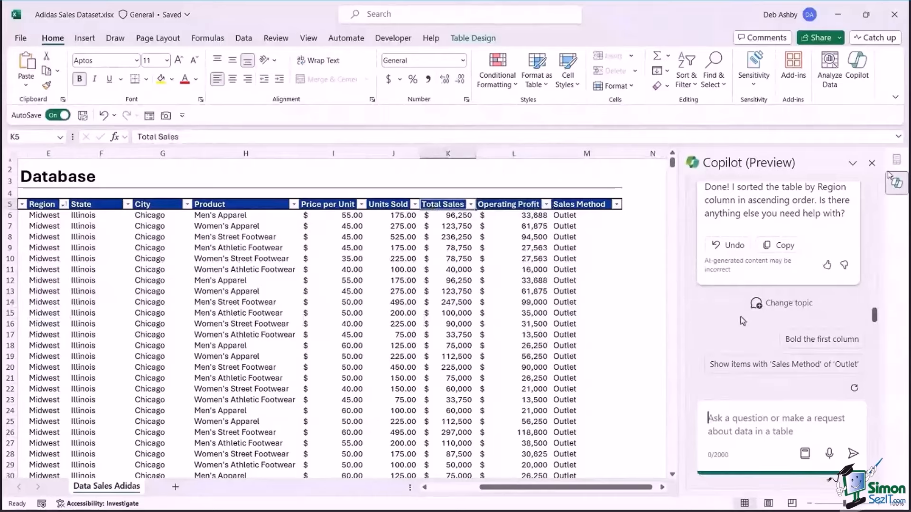
text(Add a f)
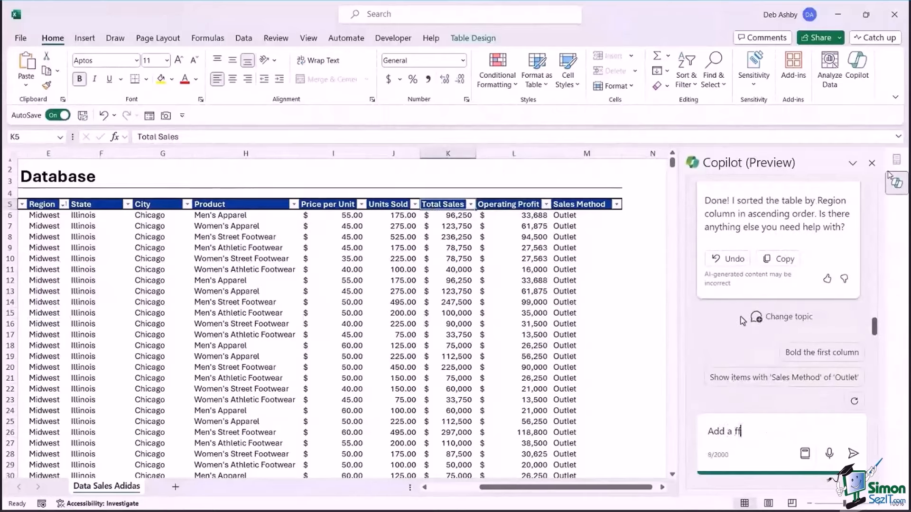
text(orm)
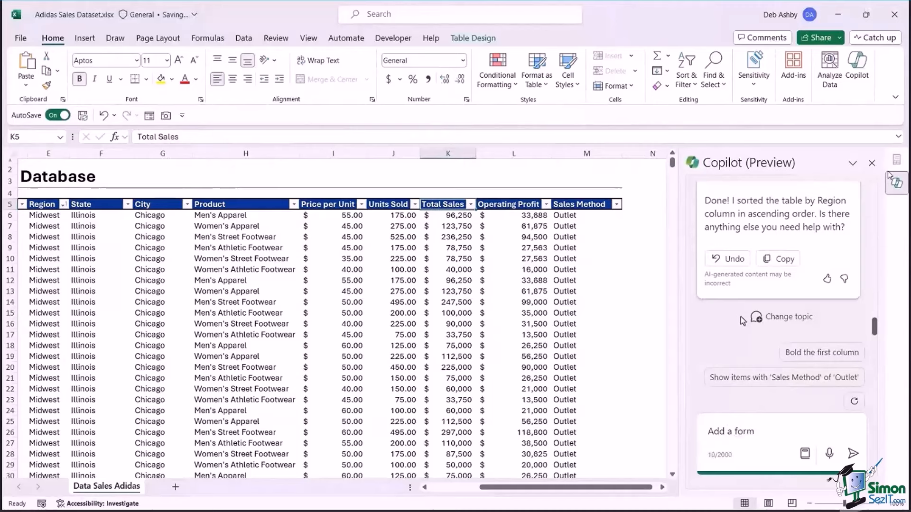
text(ula colum)
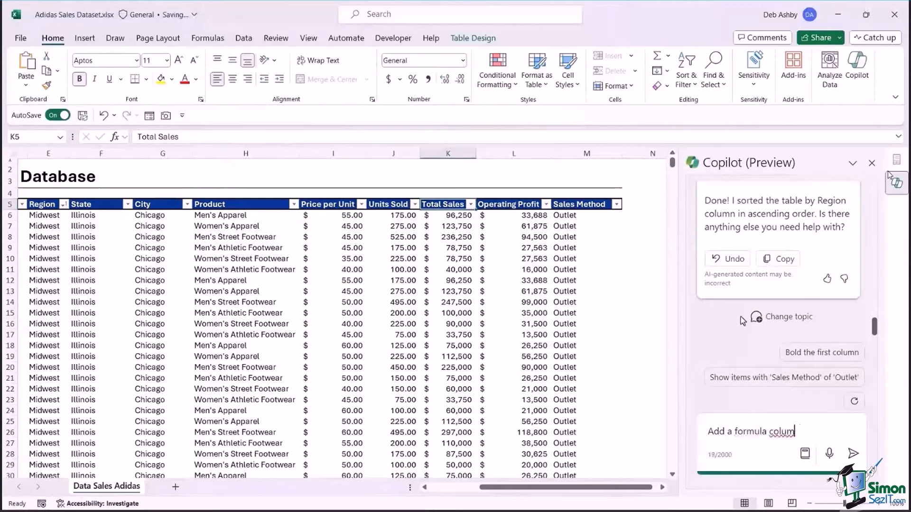
text(n that calculates the )
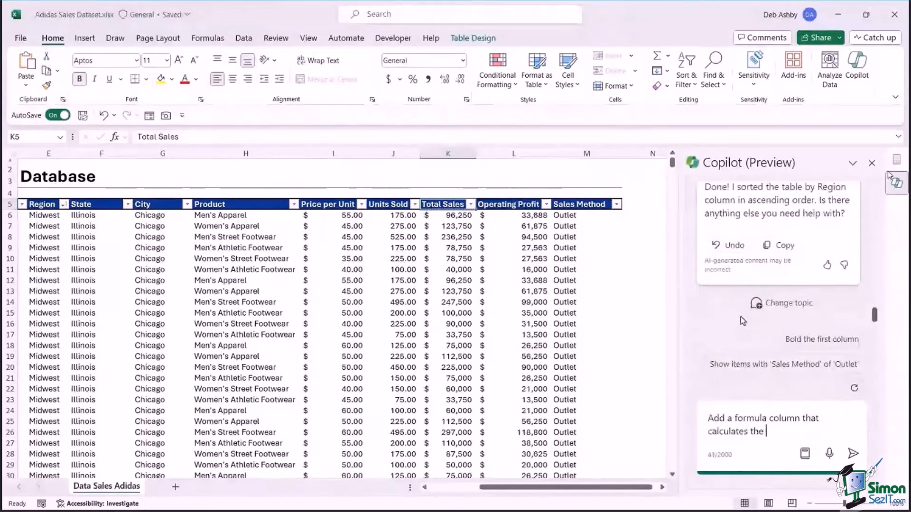
text(Operating Margin )
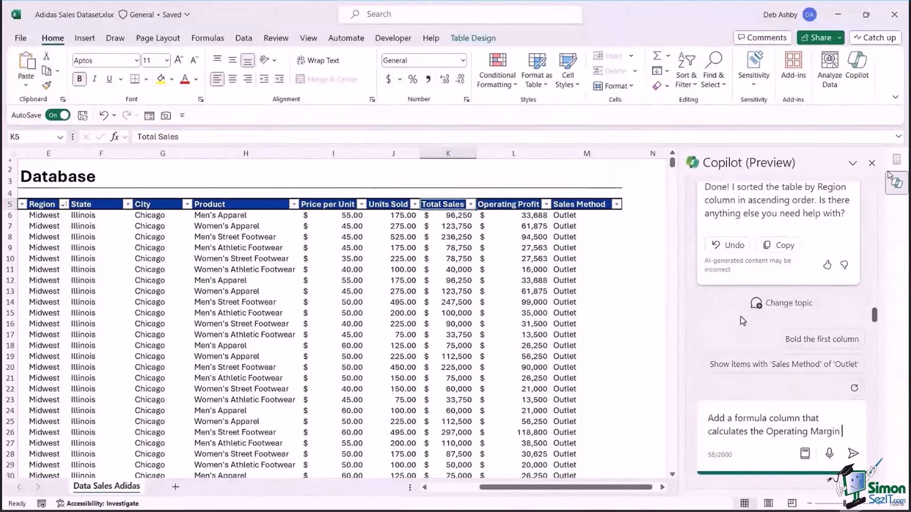
text(as a percentage)
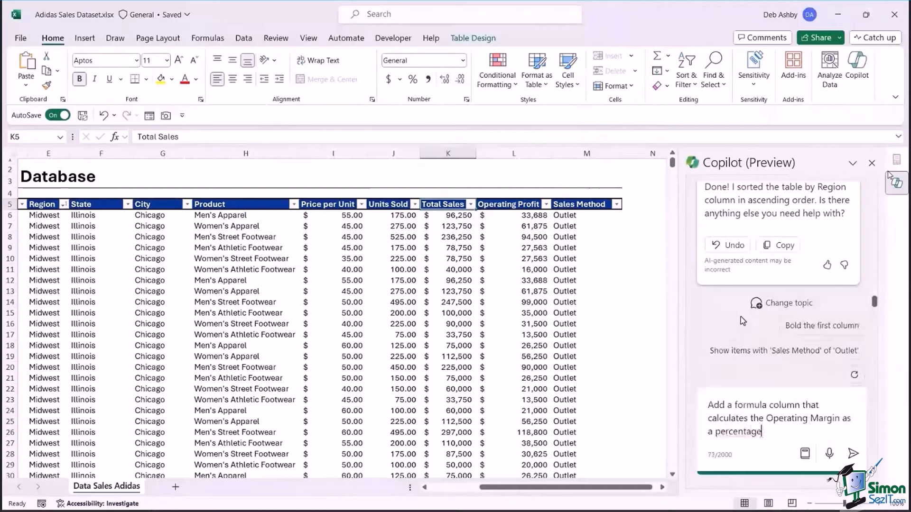
text( with 0 decimal places)
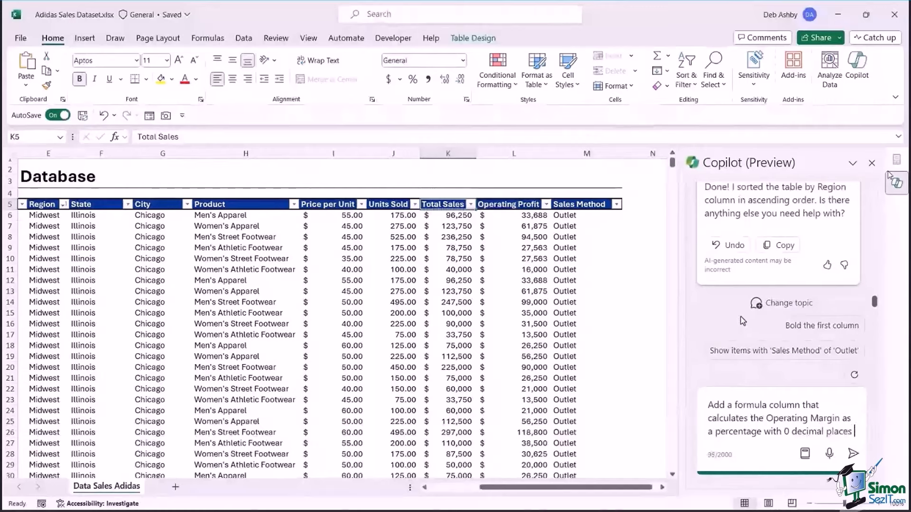
text( based o)
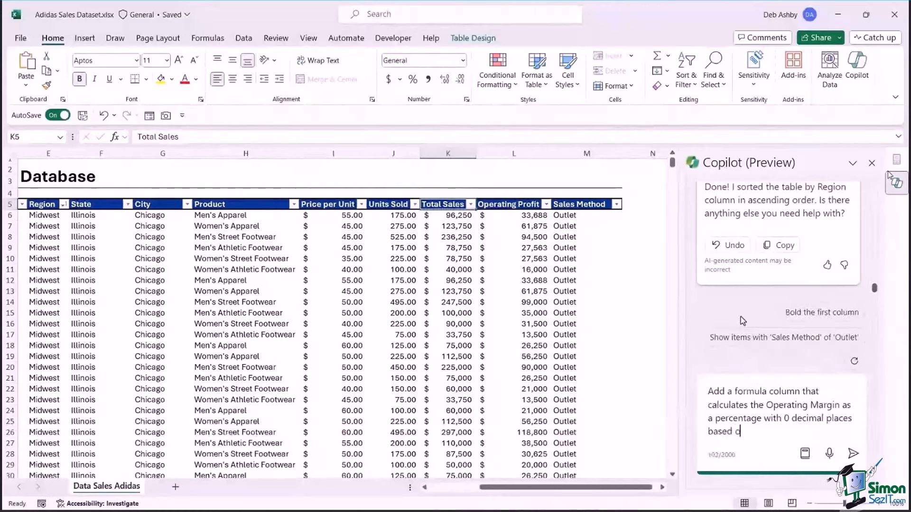
text(n the Operat)
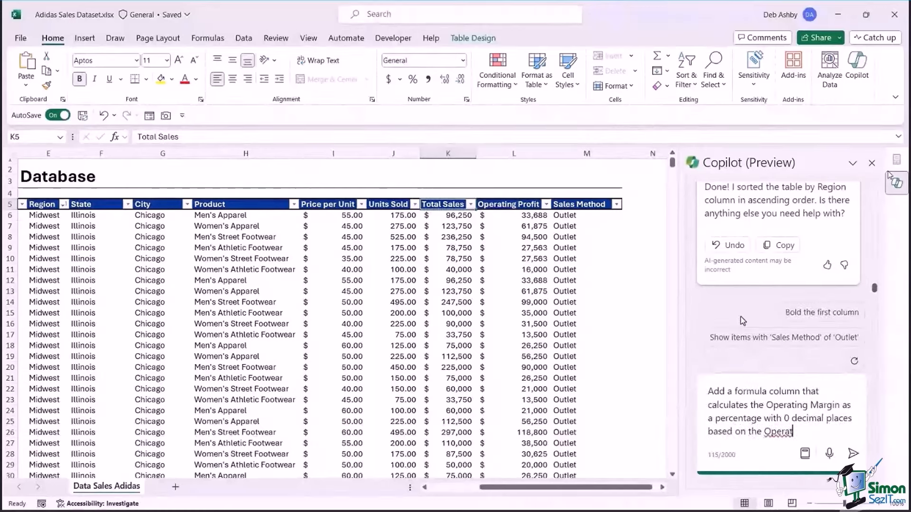
text(ing P)
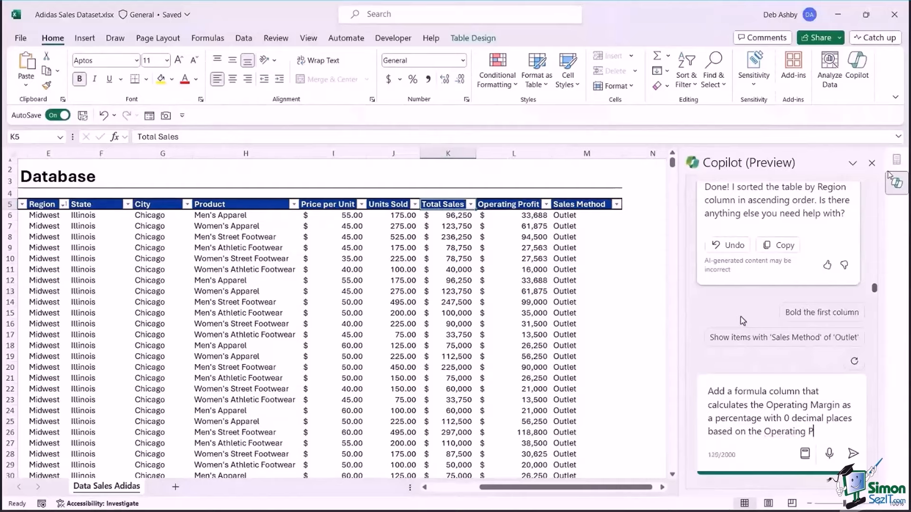
text(rofit)
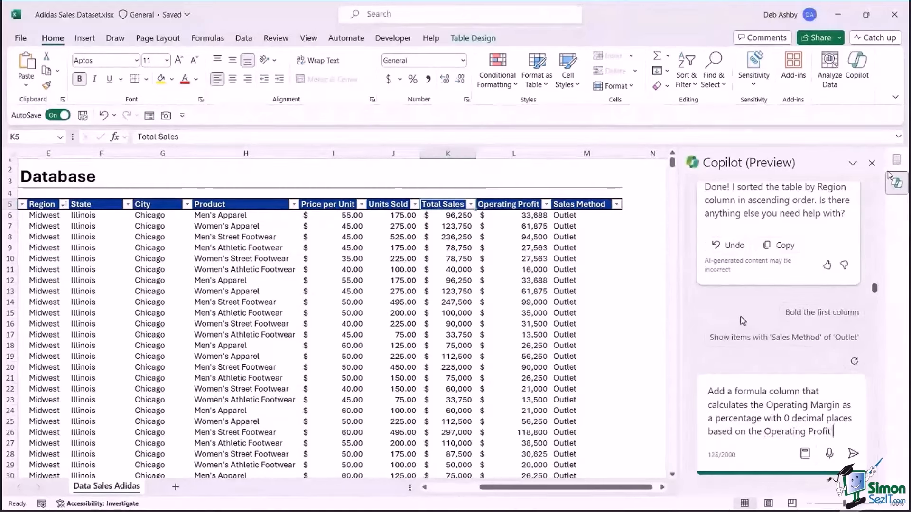
text( and Total Sales)
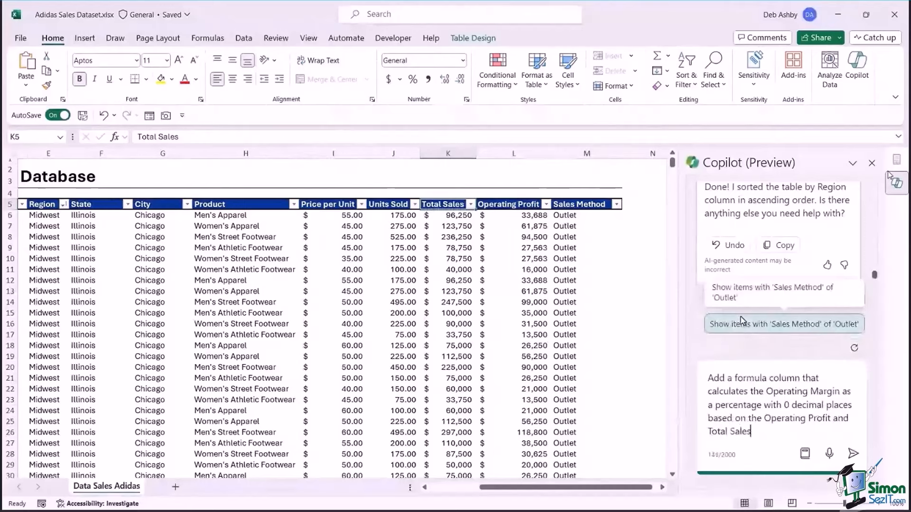
text( ciluumns)
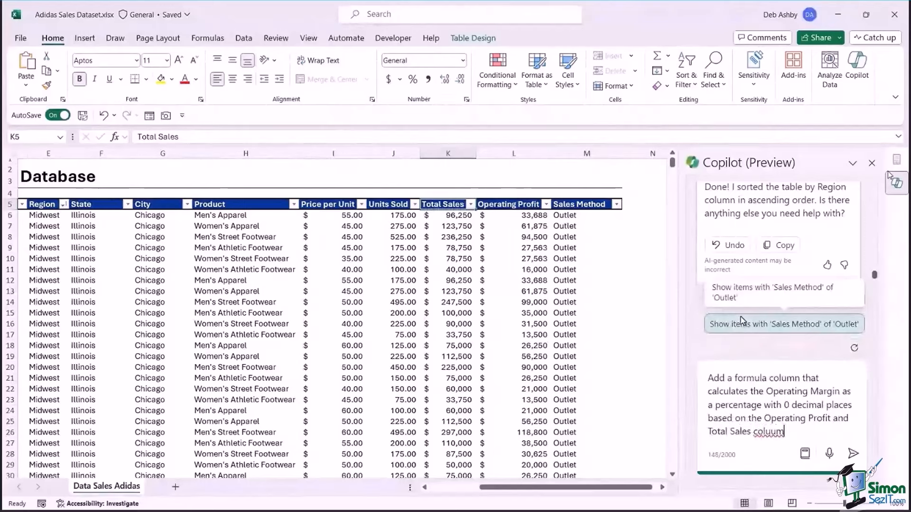
key(BackSpace)
key(BackSpace)
key(BackSpace)
text(mns)
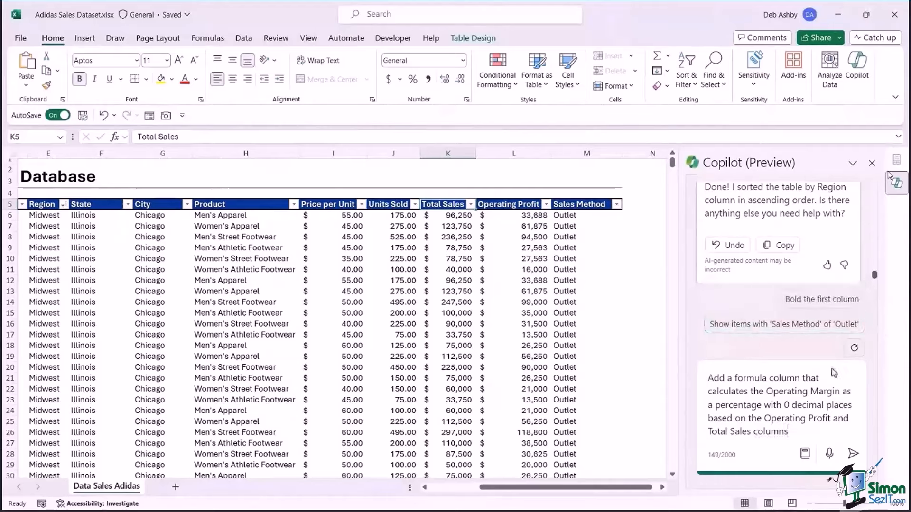
click(853, 454)
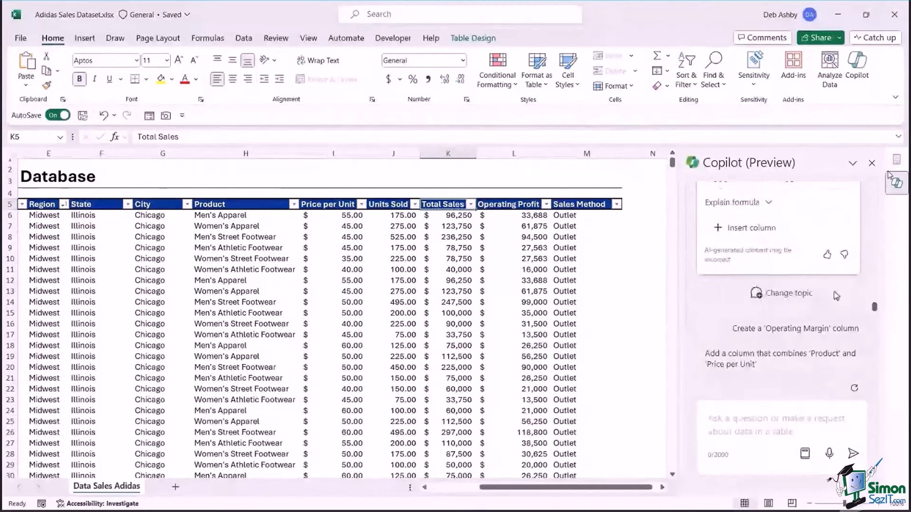
Review the Operating Margin formula and its description in Copilot's response.
scroll(835, 296, up, 3)
scroll(837, 295, up, 3)
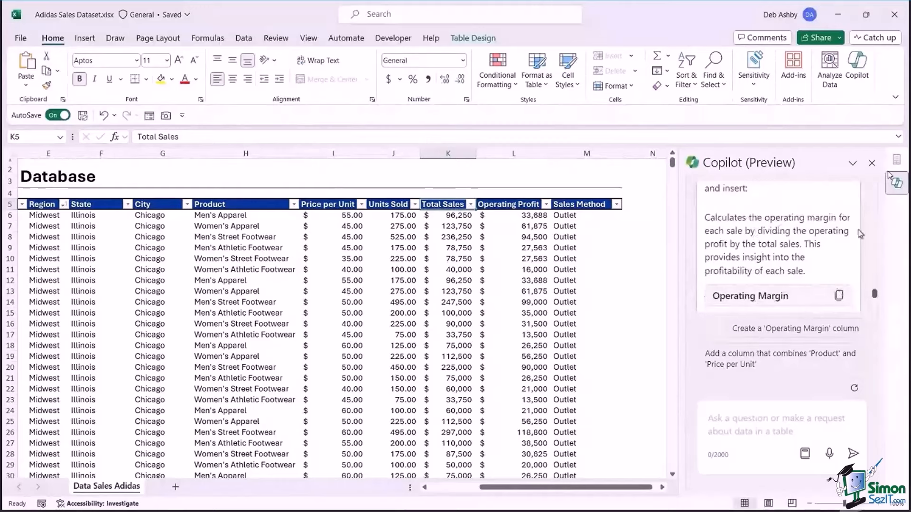
scroll(786, 233, down, 3)
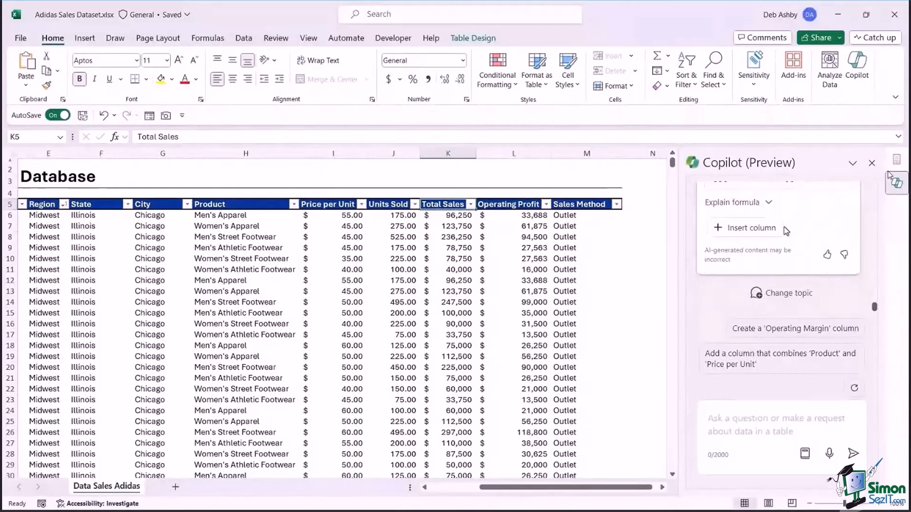
scroll(789, 236, up, 5)
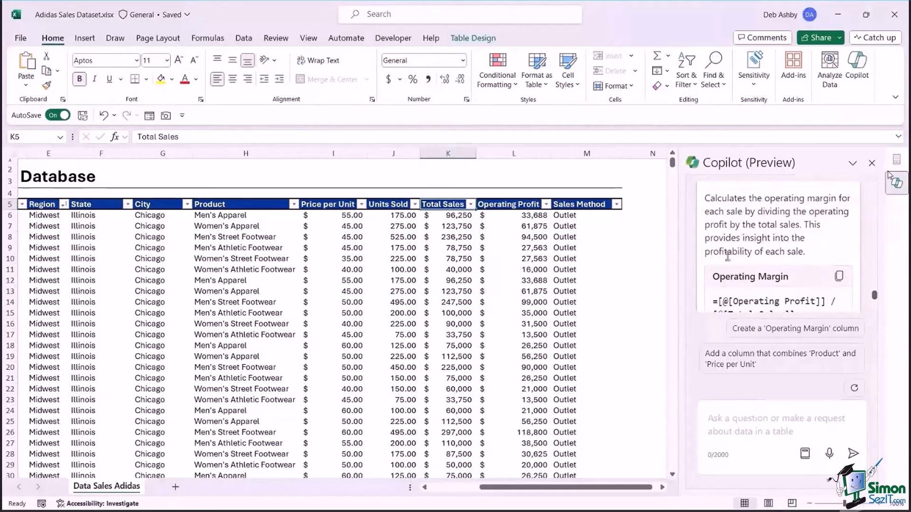
scroll(780, 249, down, 1)
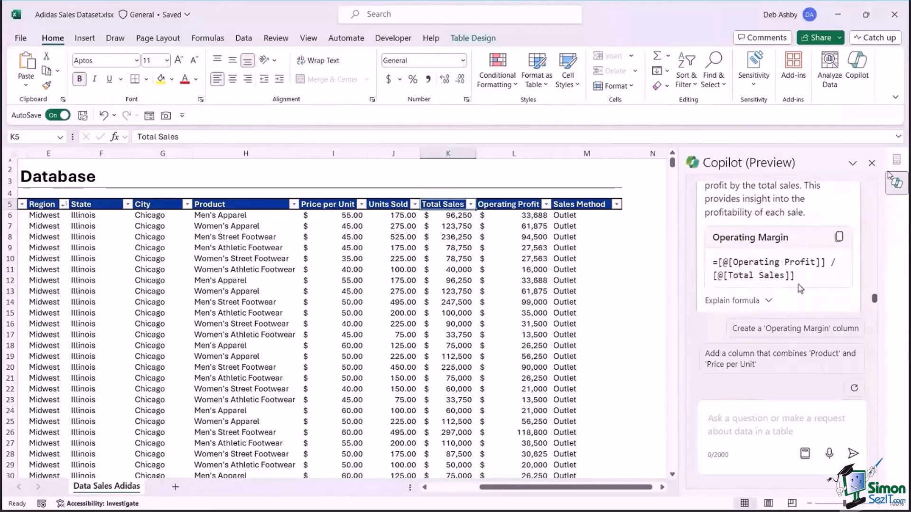
scroll(781, 261, down, 1)
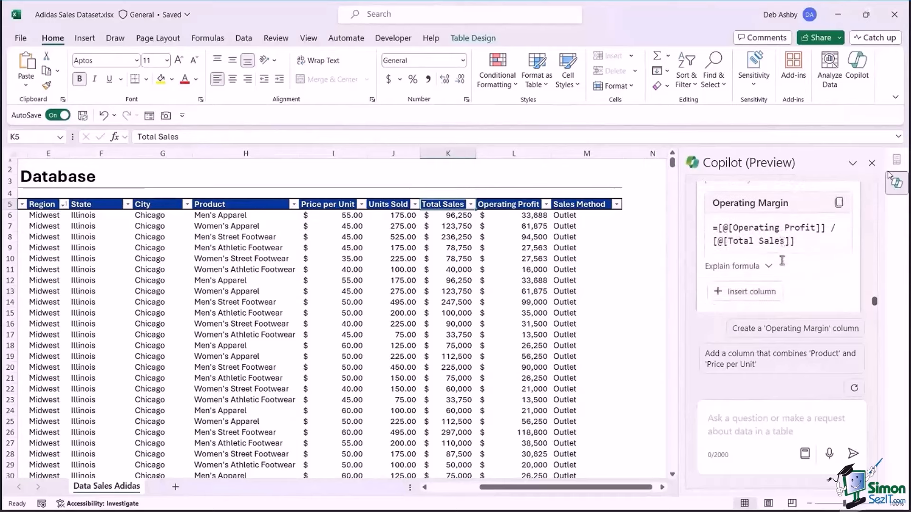
Expand the explanation of Copilot's Operating Margin formula and insert the suggested column into the sales table.
click(769, 262)
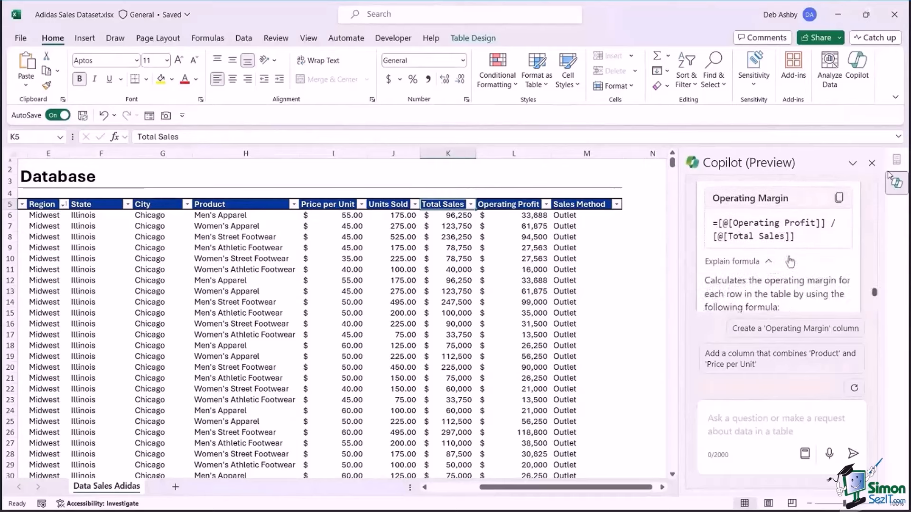
scroll(789, 261, down, 2)
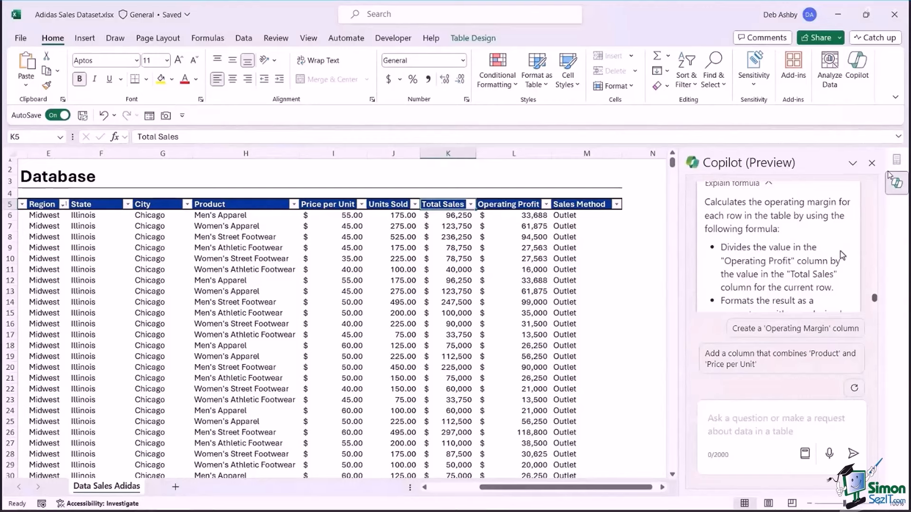
scroll(842, 256, down, 3)
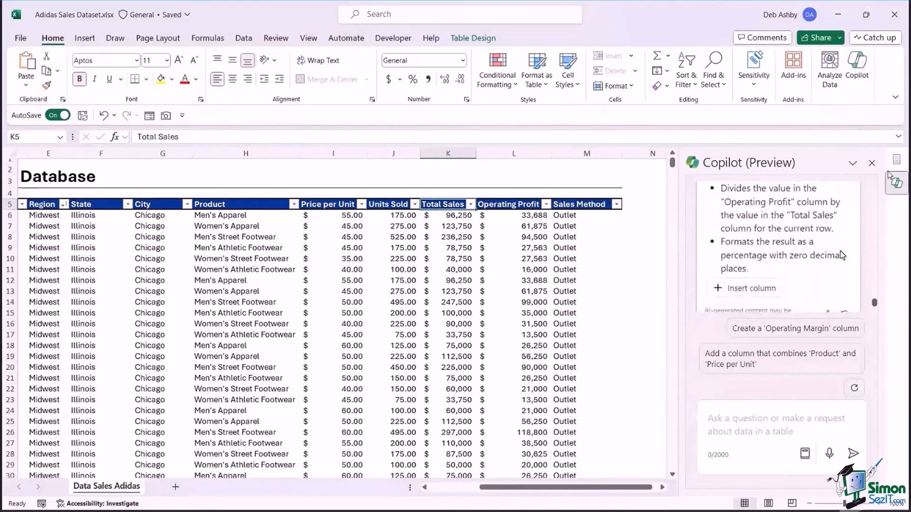
scroll(842, 256, up, 1)
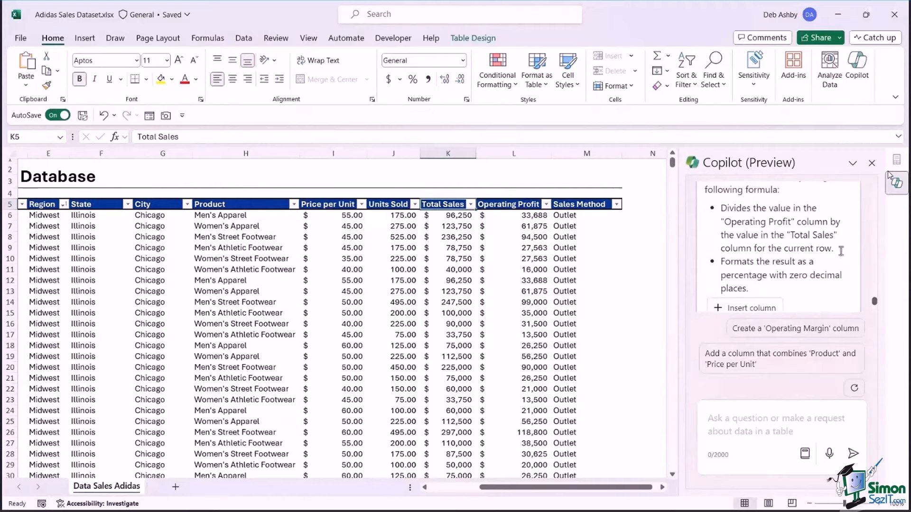
scroll(842, 254, down, 2)
click(739, 271)
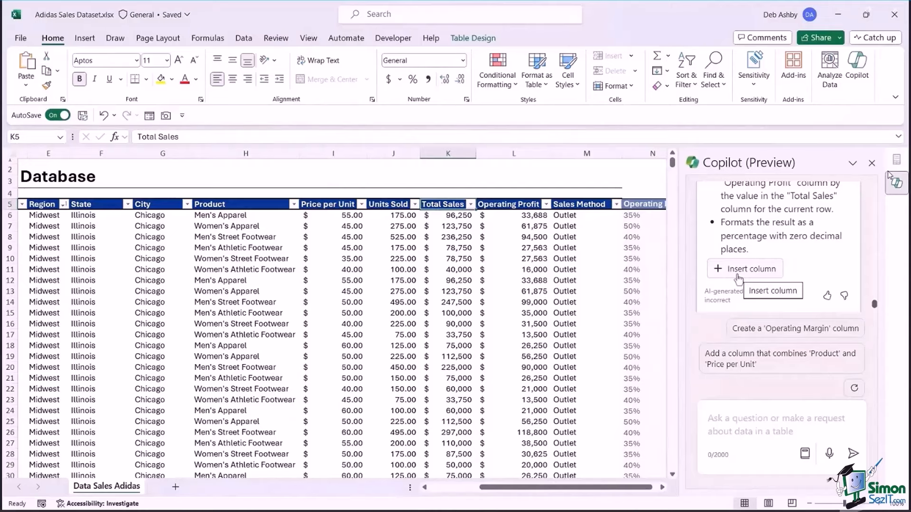
click(738, 275)
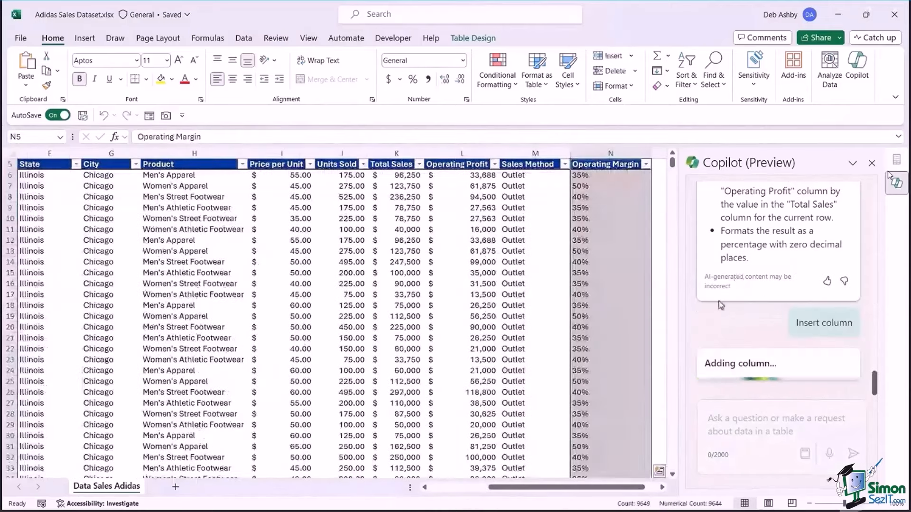
drag(619, 488, 632, 489)
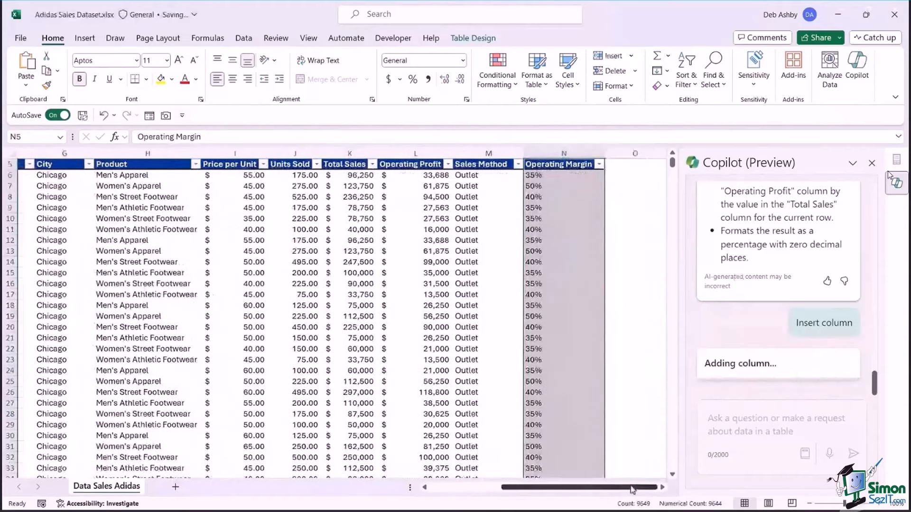
click(488, 316)
scroll(491, 306, up, 2)
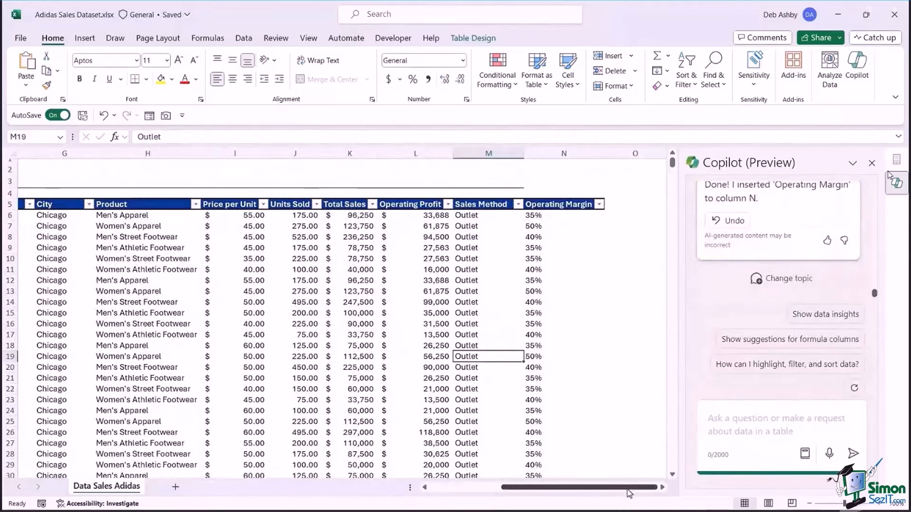
Ask Copilot: "Summarize this data by Region and Total Sales".
drag(625, 489, 553, 488)
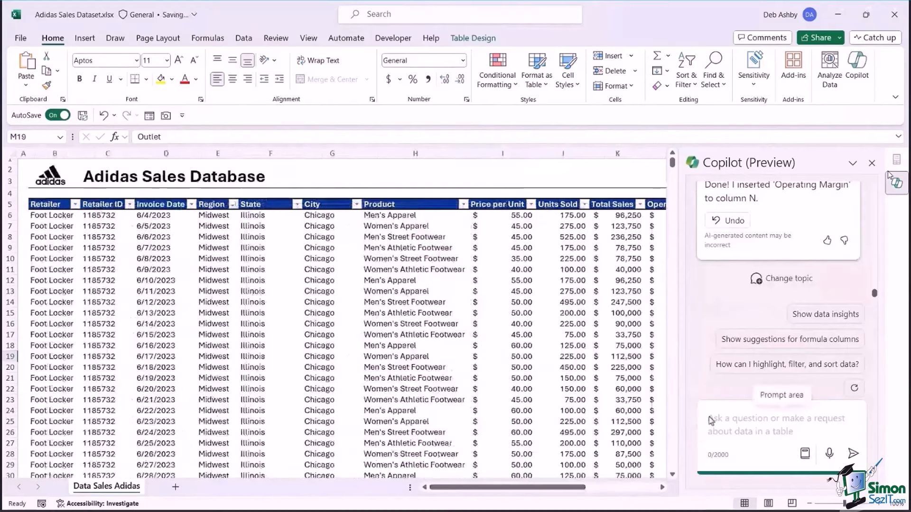
click(740, 429)
text(Su)
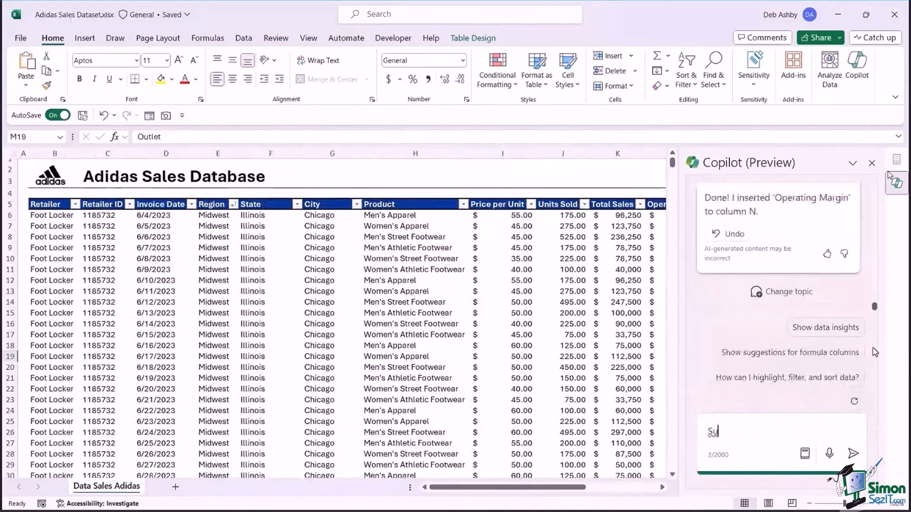
text(mmarize th)
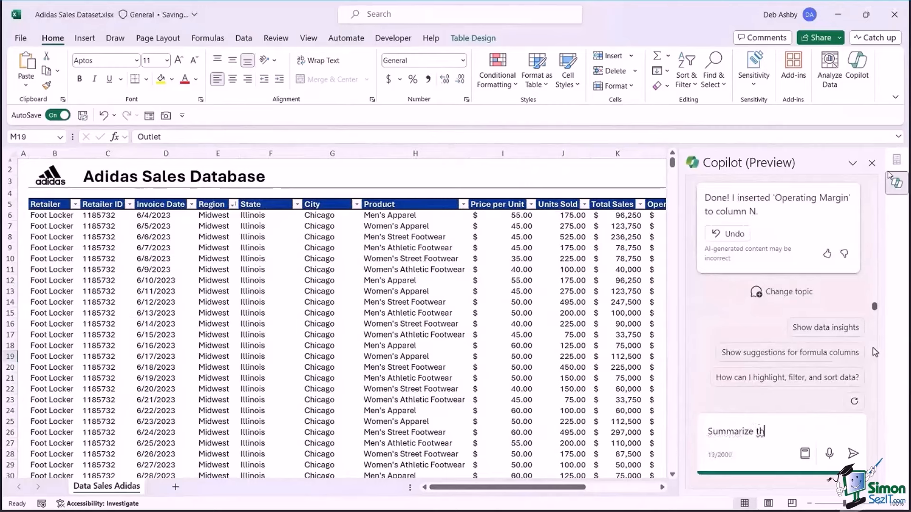
text(is data )
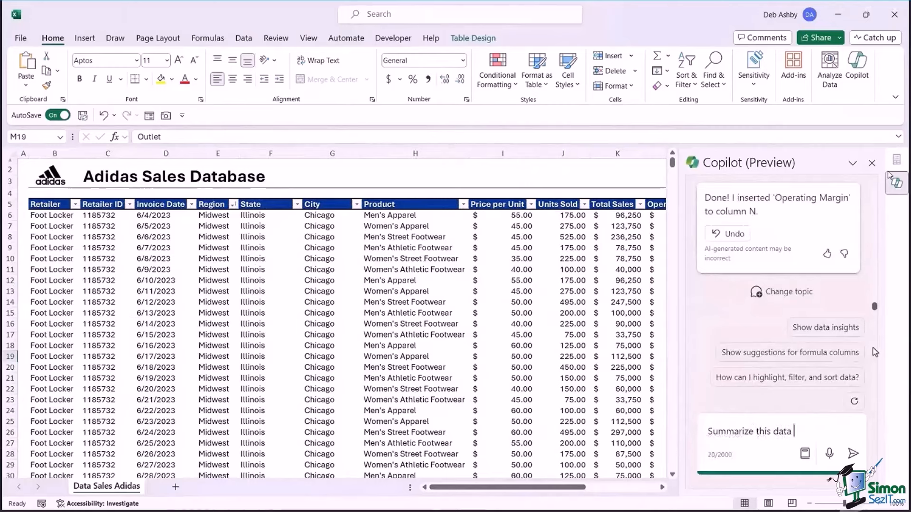
text(by REgion)
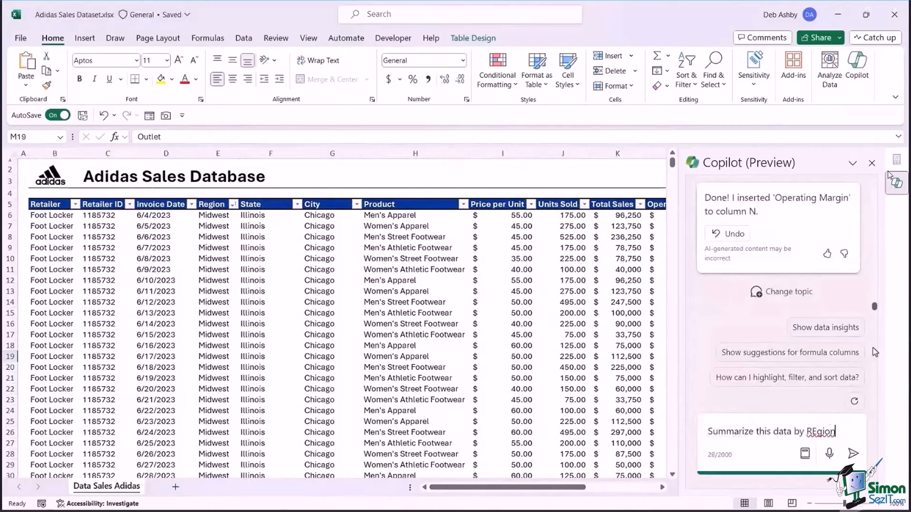
key(BackSpace)
key(BackSpace)
key(BackSpace)
text(gion and Total)
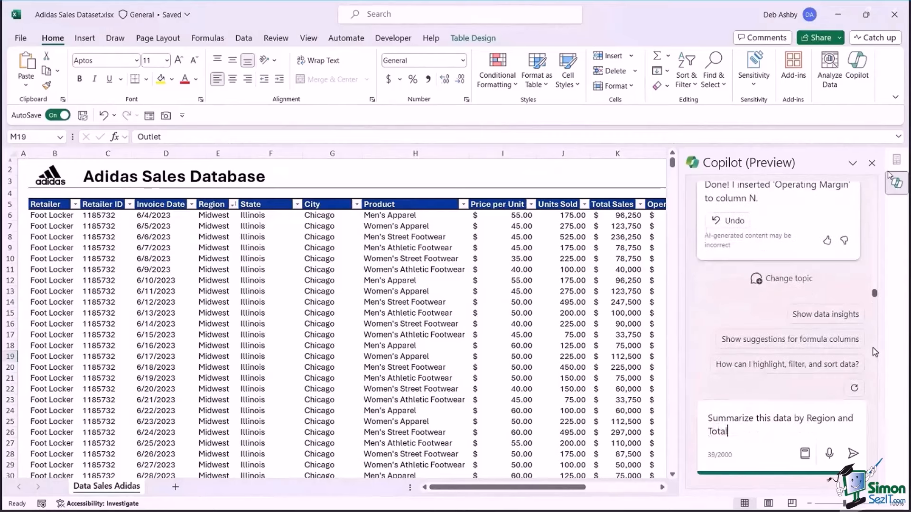
text( Sales)
key(Return)
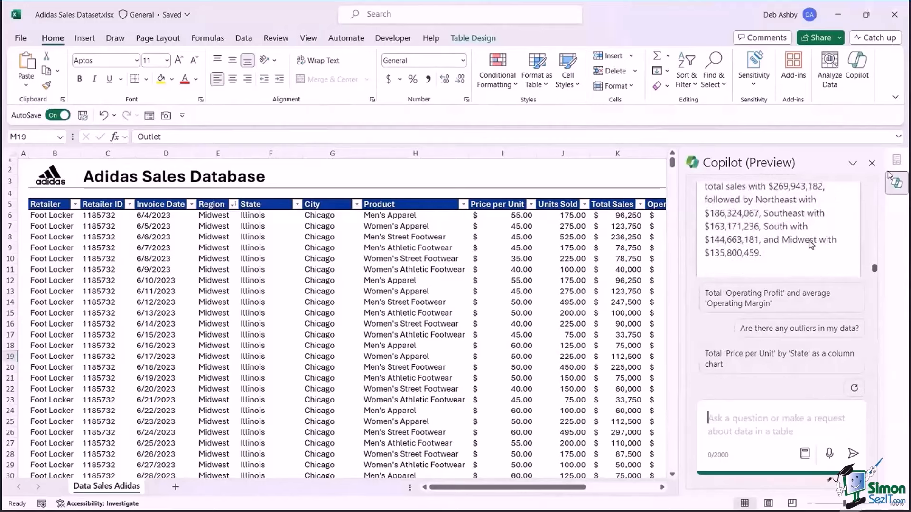
Add Copilot's Total Sales by Region summary and chart to a new sheet and return to the sales table.
scroll(811, 244, up, 2)
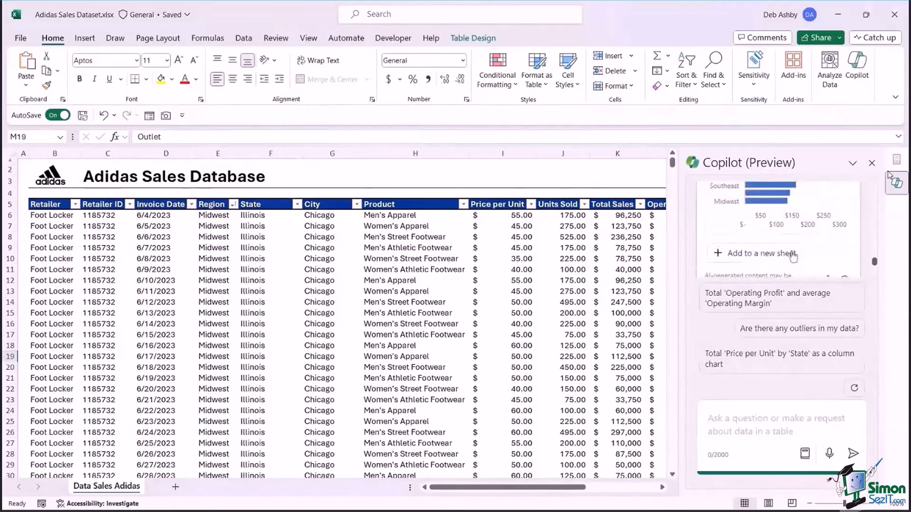
click(757, 256)
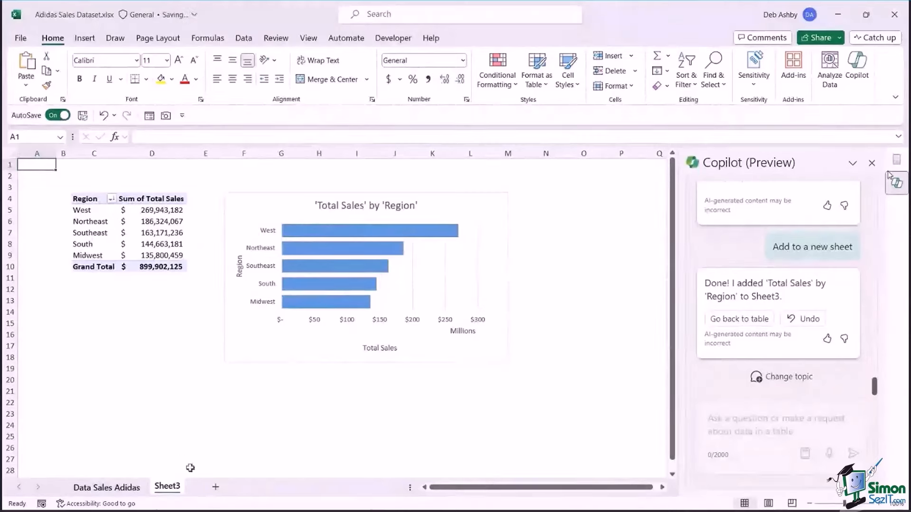
click(748, 319)
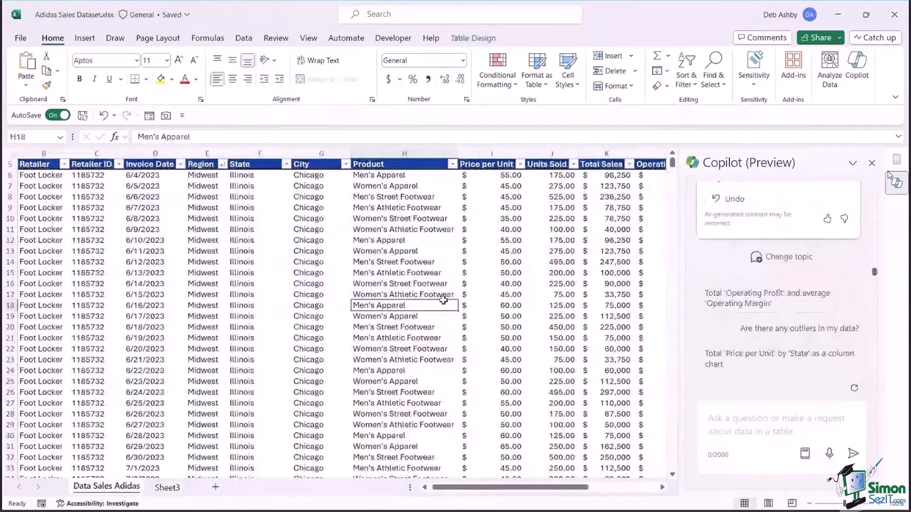